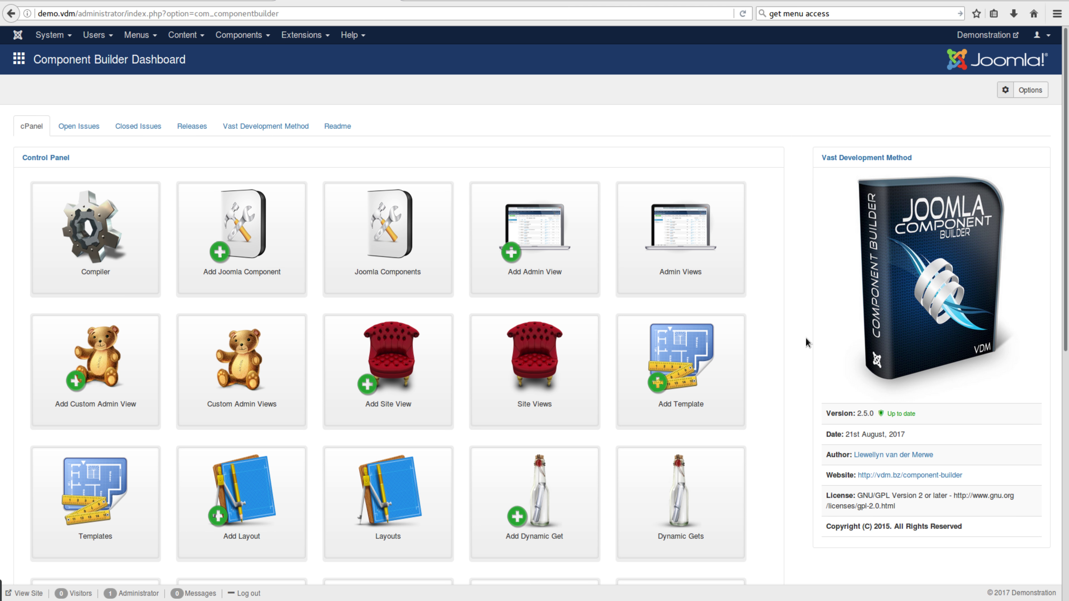
- Open the Joomla Components list and review the Component Builder's global options, including the API user
click(365, 265)
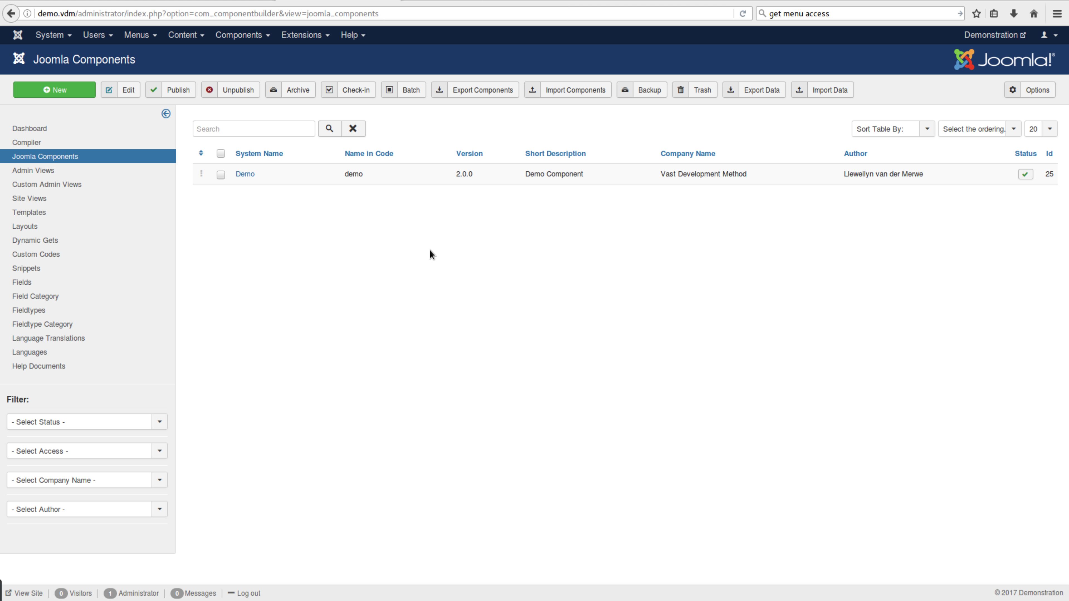
click(1033, 90)
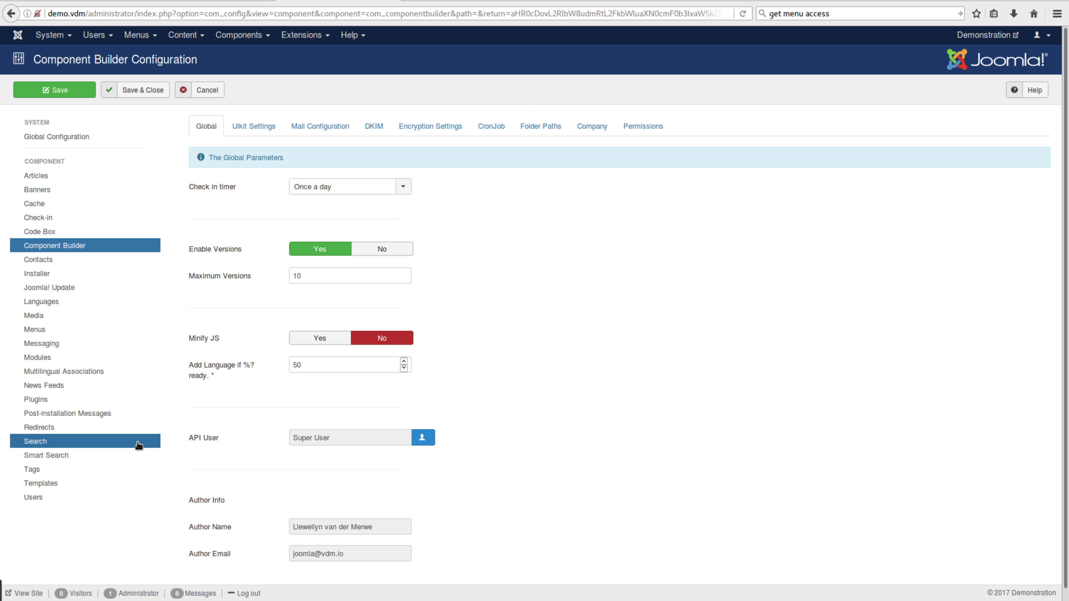
mouse_move(206, 444)
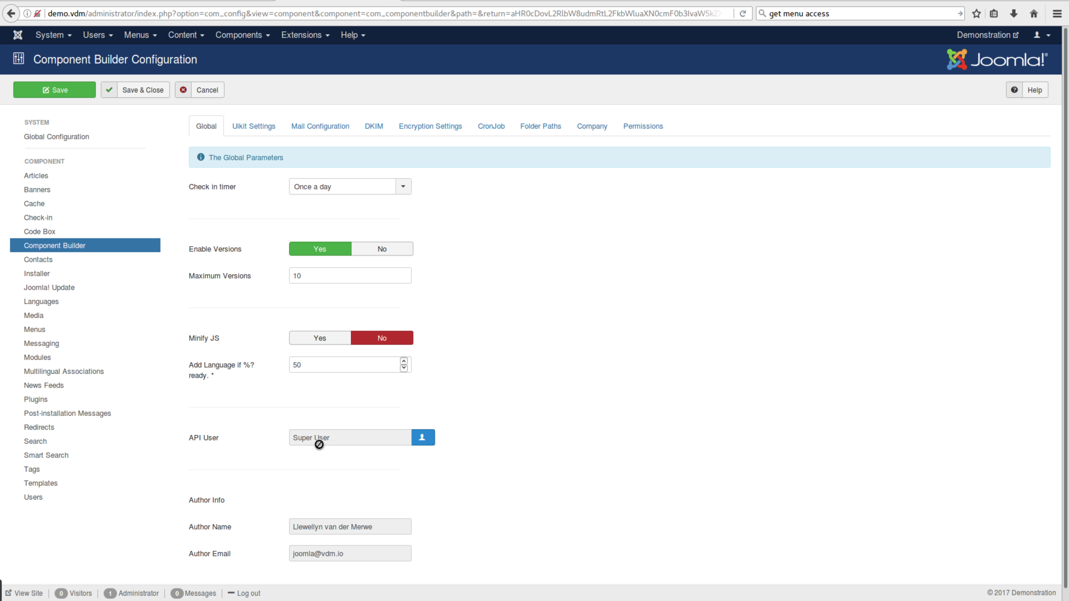
click(413, 5)
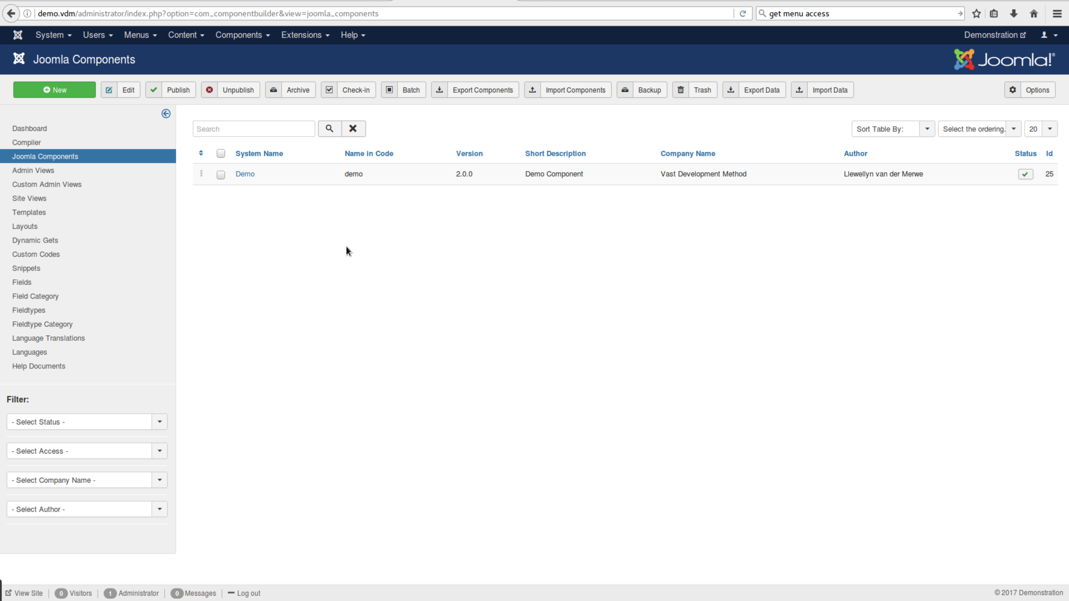
click(334, 2)
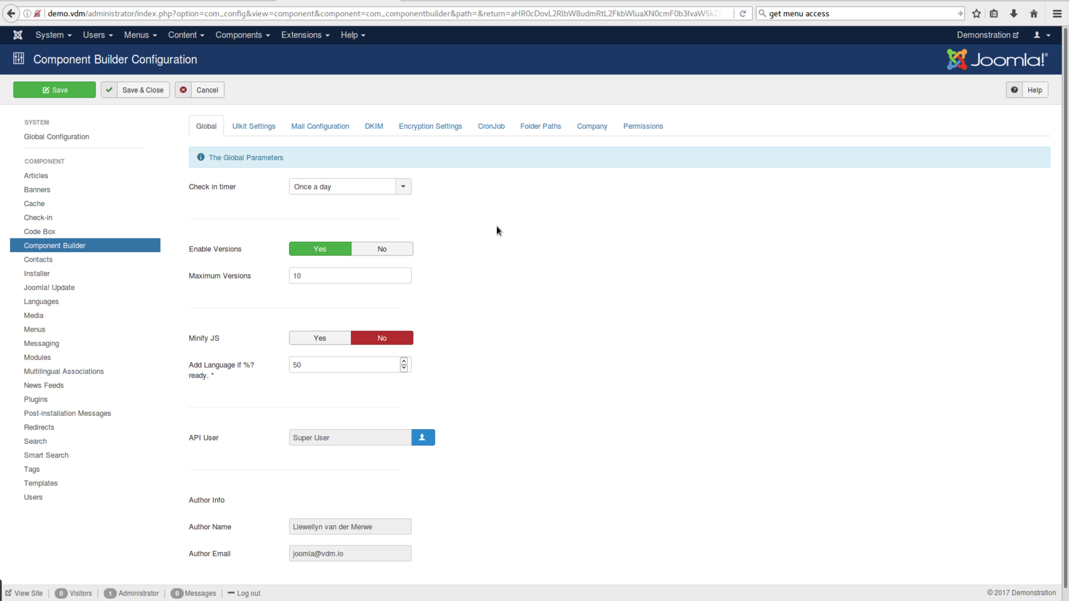
- Examine the CronJob backup settings: the curl command calling the api.backup task, its schedule, and the firewall note's reference link
click(490, 135)
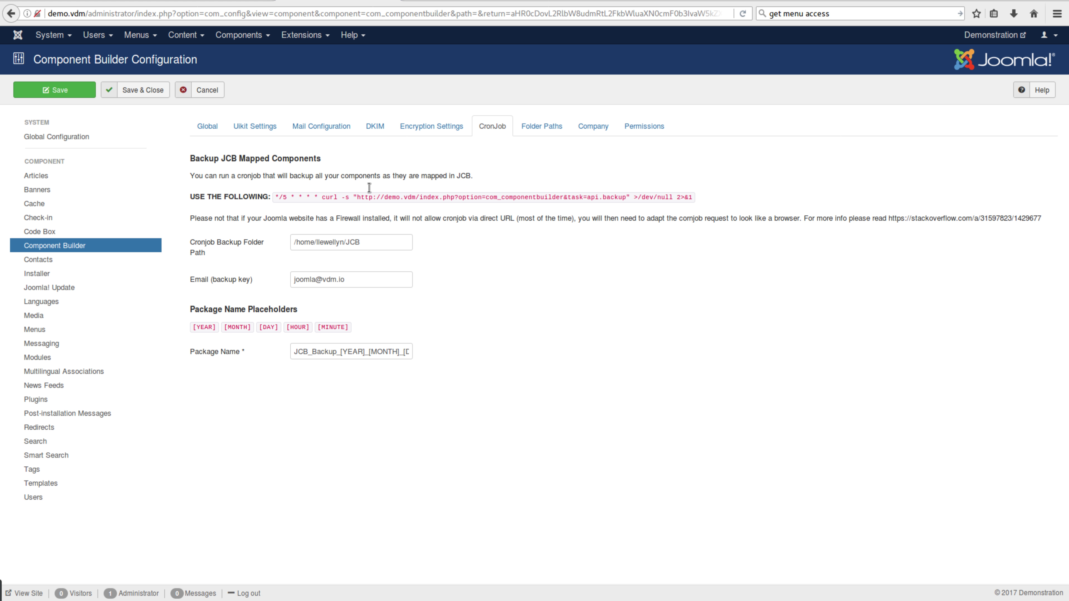
mouse_move(243, 245)
drag(357, 197, 627, 197)
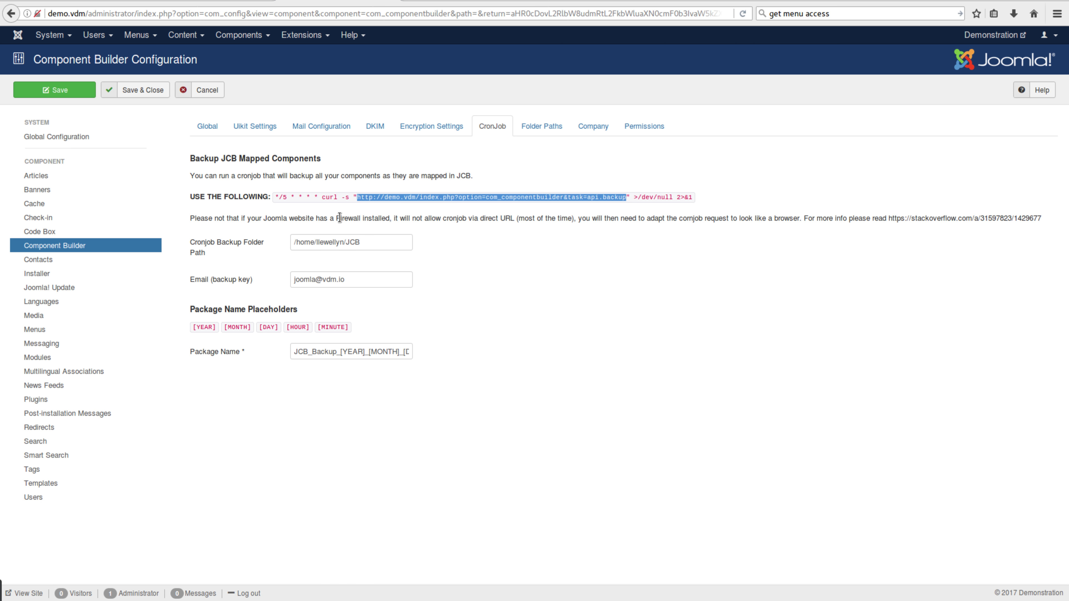
click(424, 1)
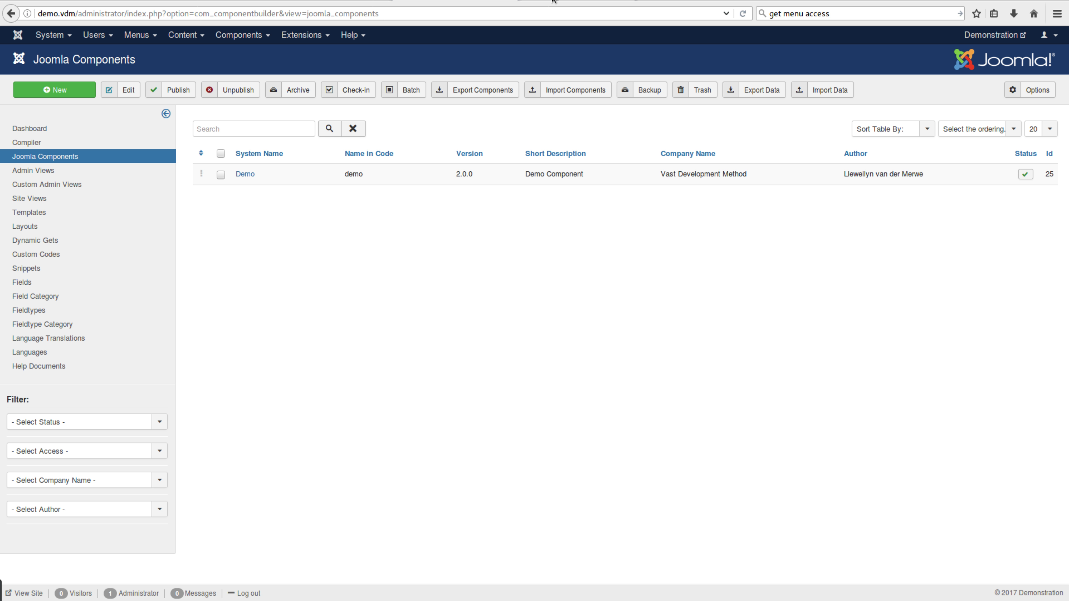
click(338, 1)
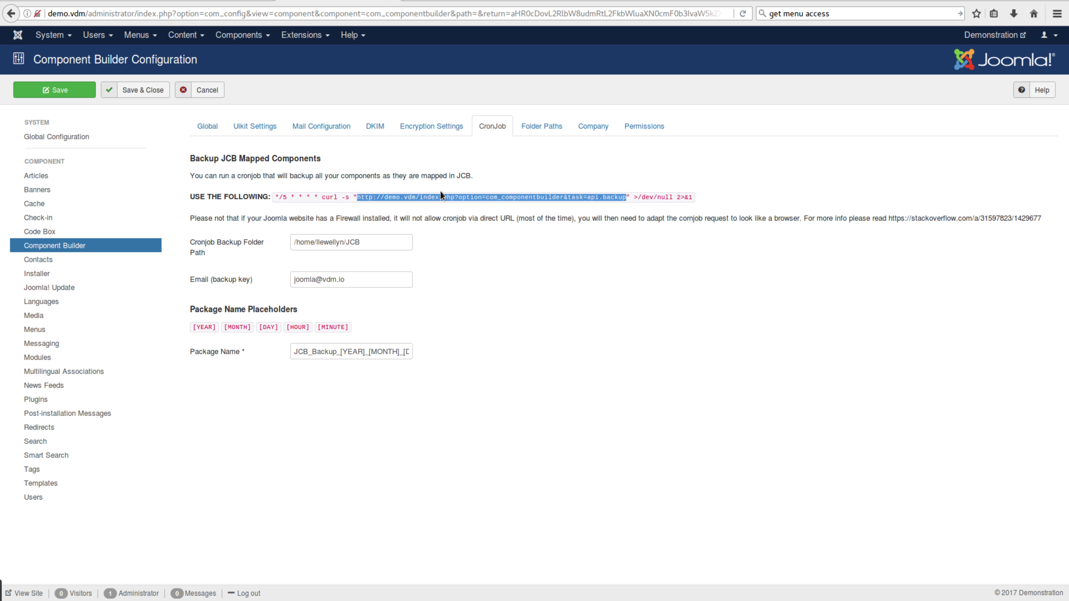
click(594, 285)
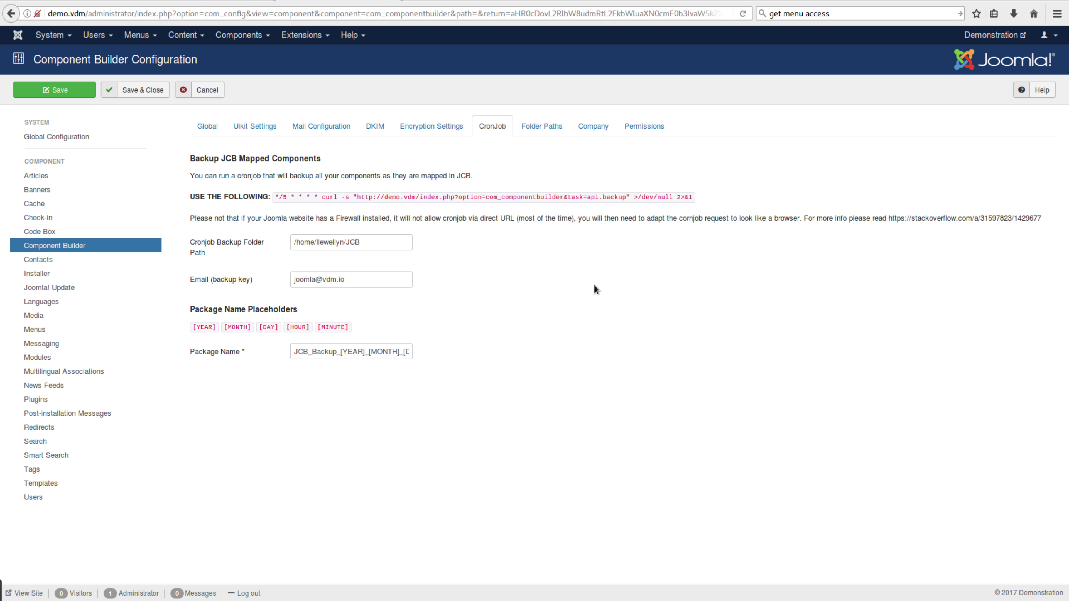
drag(636, 198, 694, 197)
click(712, 281)
double_click(283, 198)
mouse_move(322, 196)
mouse_down()
mouse_move(341, 197)
mouse_move(323, 199)
mouse_up()
click(447, 226)
drag(887, 220, 1041, 220)
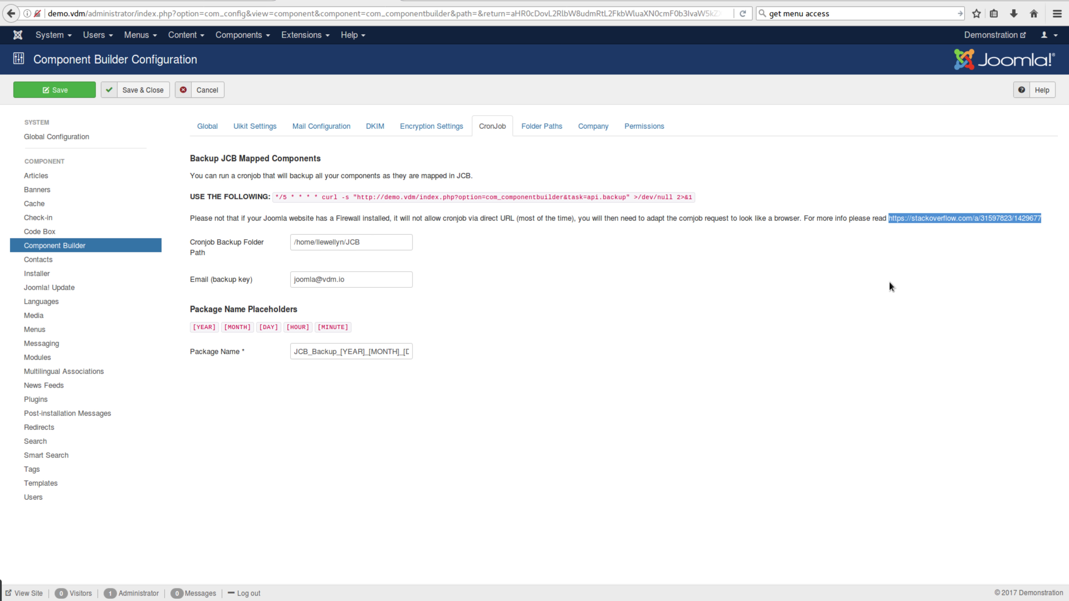
click(641, 241)
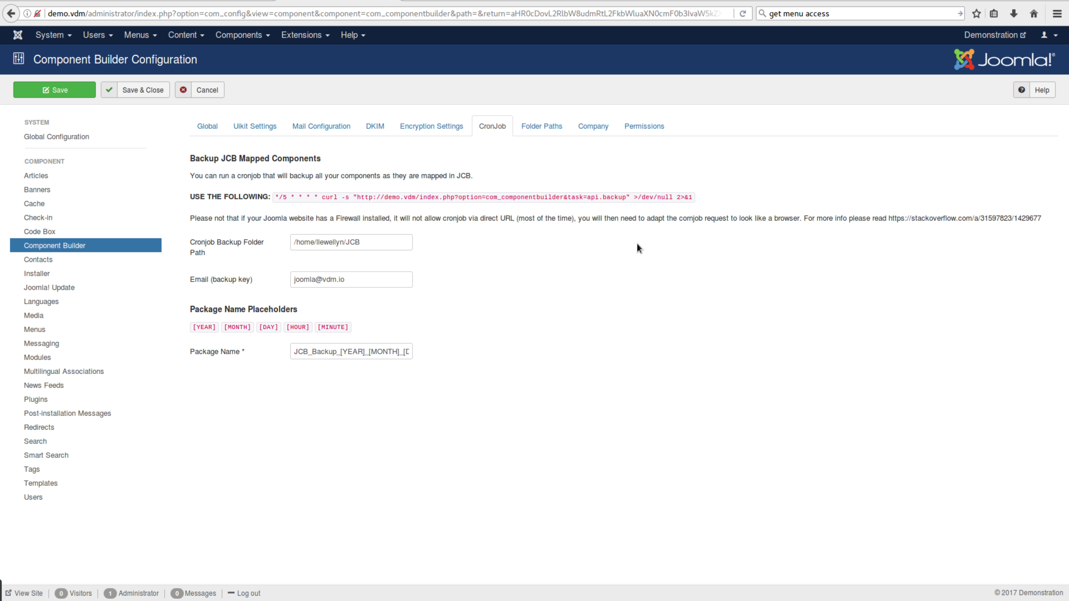
- Inspect the cronjob backup folder path, the backup key email, and the package name with its date and time placeholders
mouse_move(228, 246)
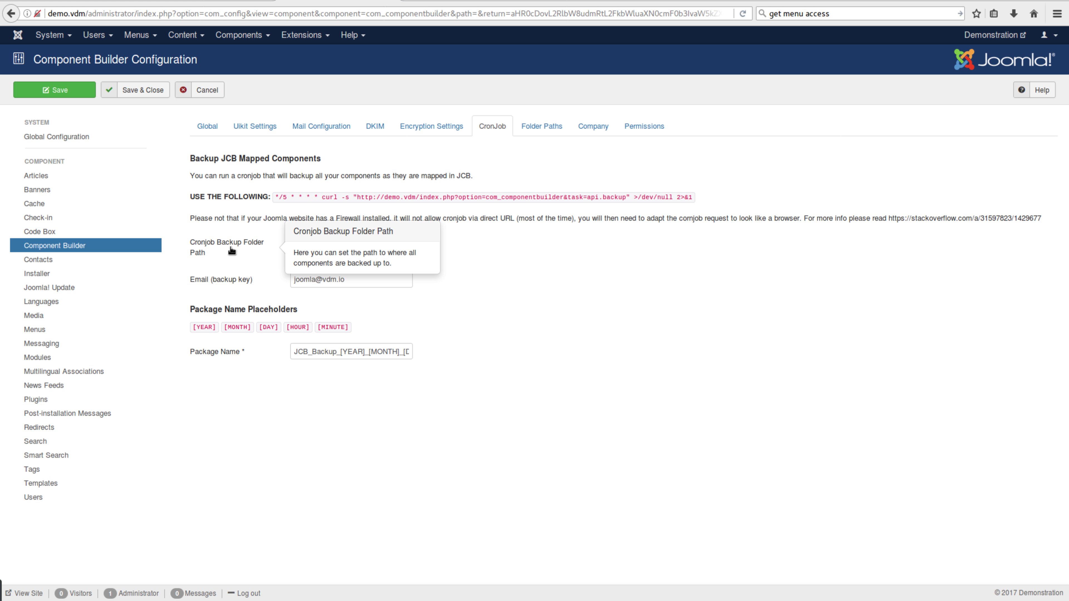
click(379, 245)
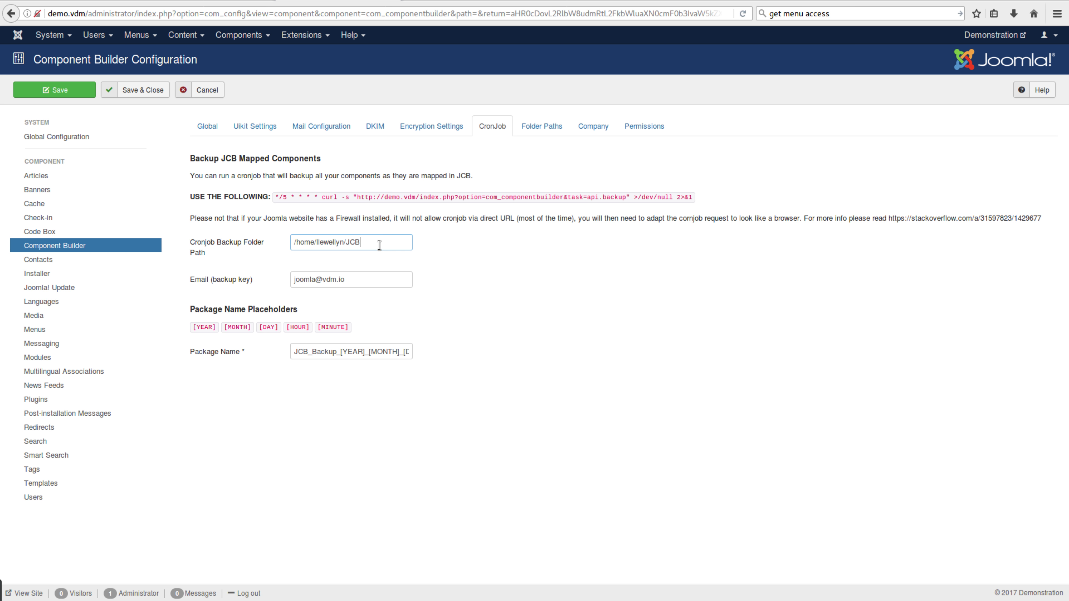
click(400, 262)
triple_click(307, 277)
click(488, 291)
drag(294, 352, 432, 350)
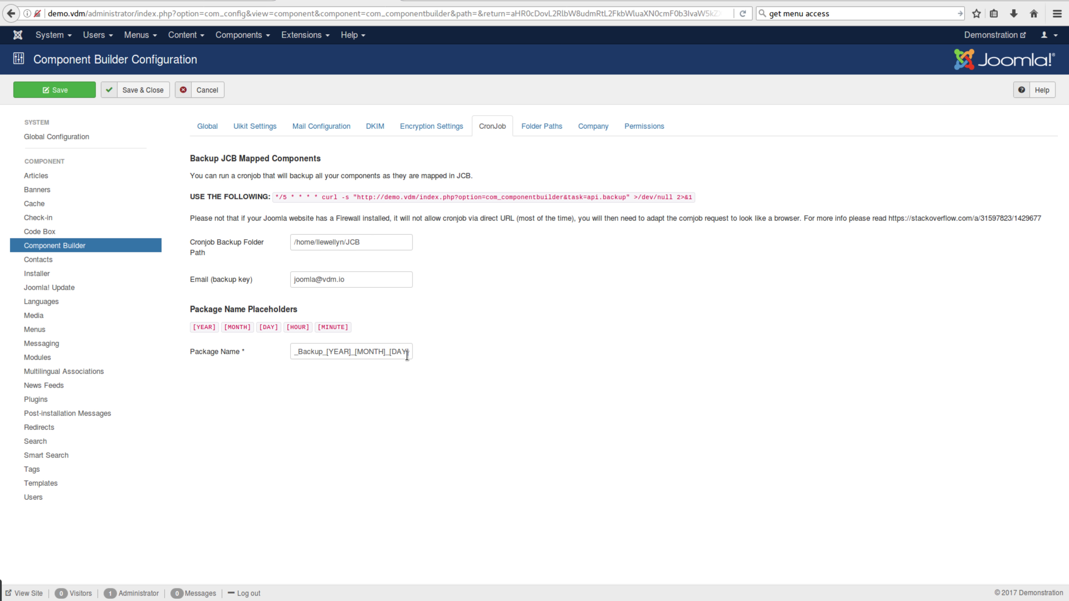
double_click(393, 355)
drag(393, 354, 400, 353)
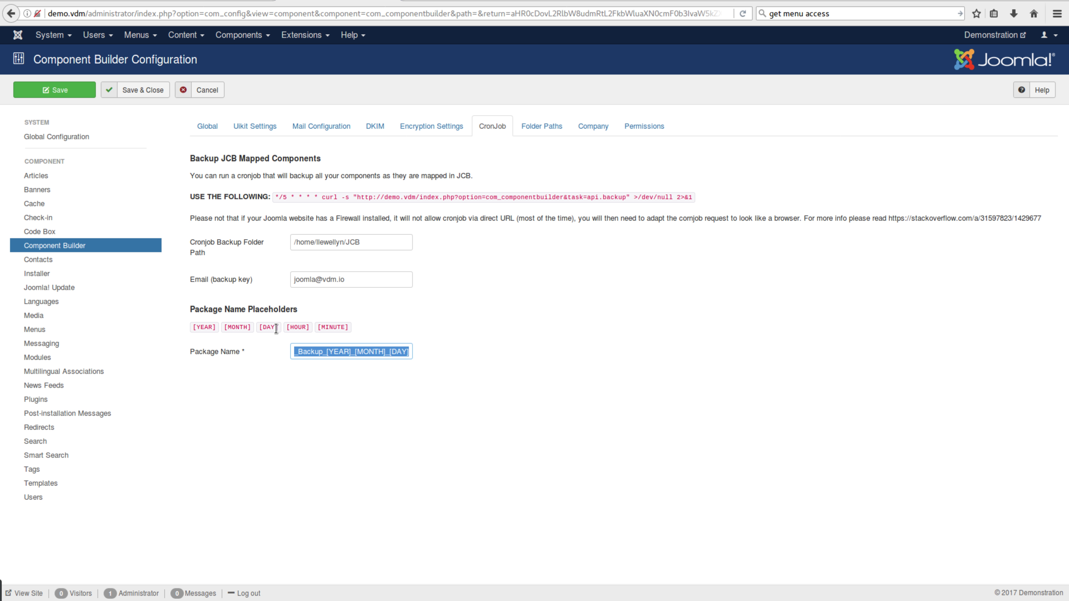
click(355, 351)
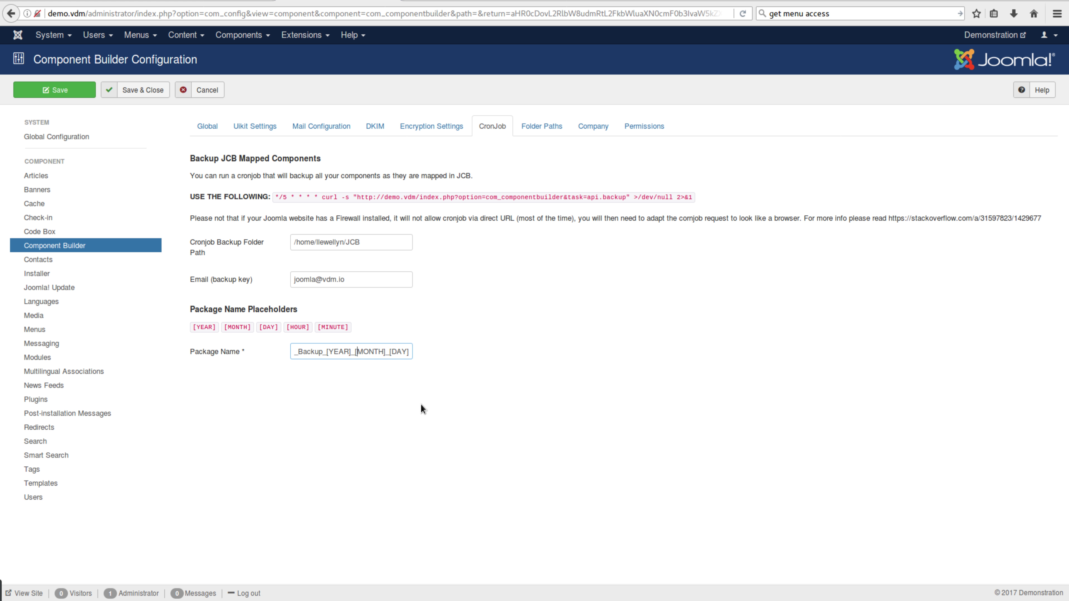
drag(286, 326, 311, 328)
drag(316, 328, 354, 328)
click(336, 353)
click(369, 353)
- Switch the mailer to SMTP in the mail configuration to view its fields, and set it back to Global
click(325, 133)
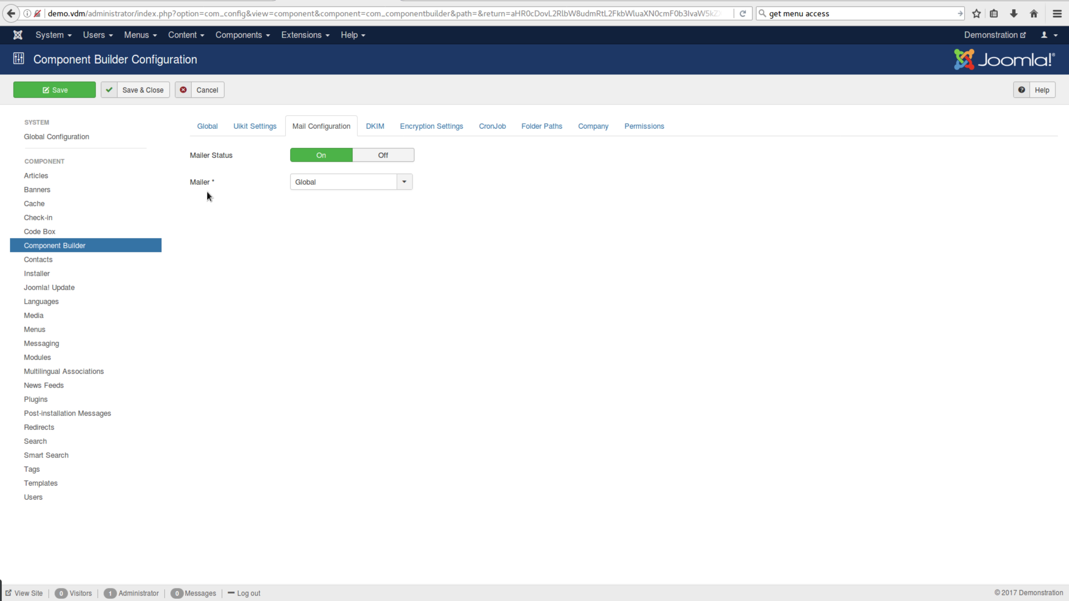
mouse_move(211, 188)
click(393, 181)
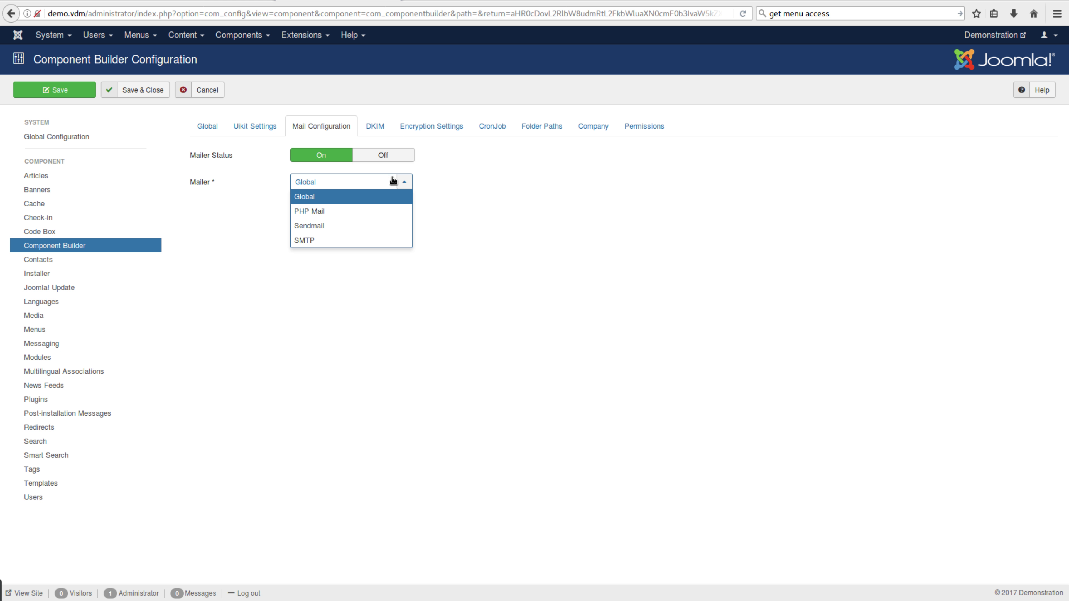
click(317, 240)
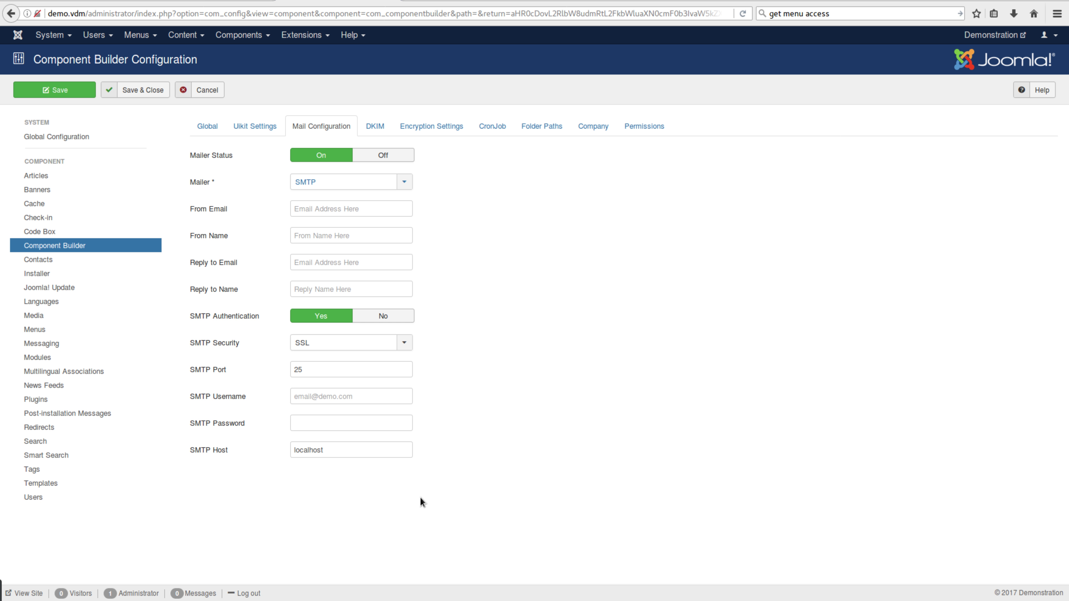
click(352, 186)
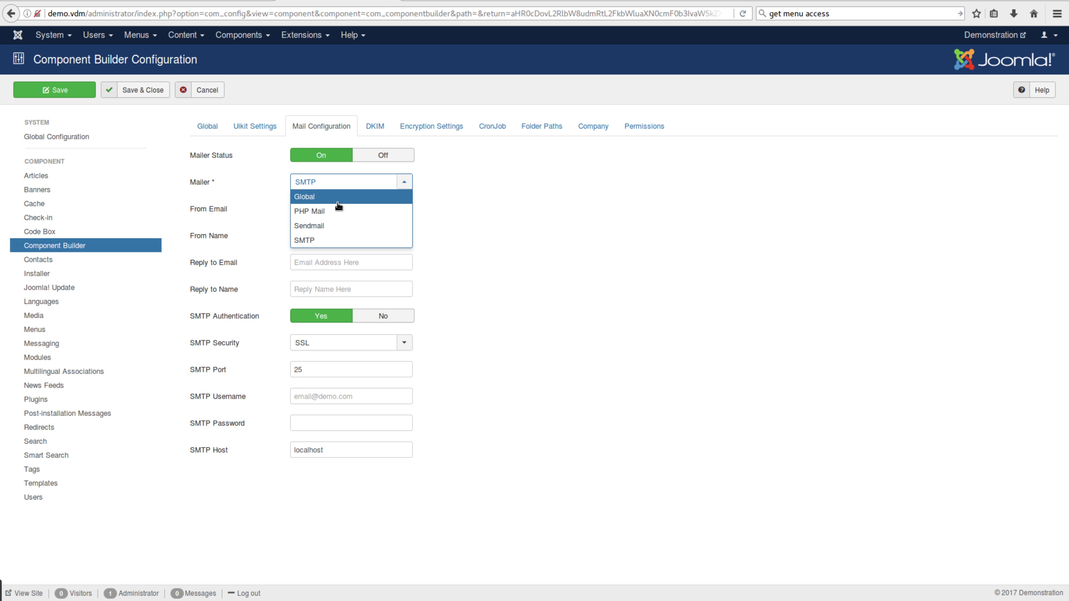
click(335, 198)
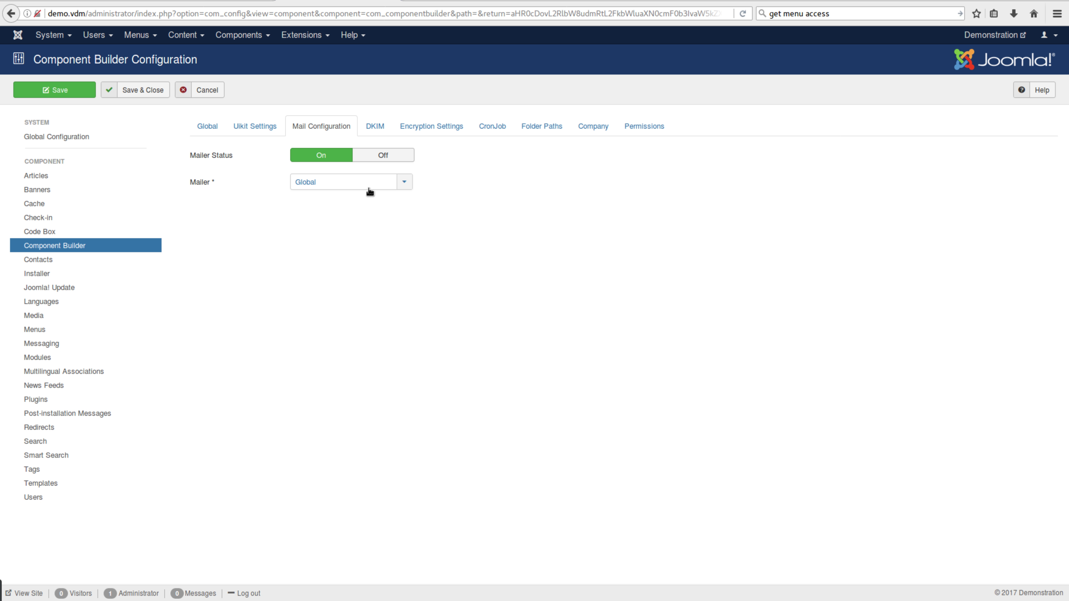
- Enable DKIM to view its domain, selector and key fields, and disable it again
click(374, 127)
click(342, 160)
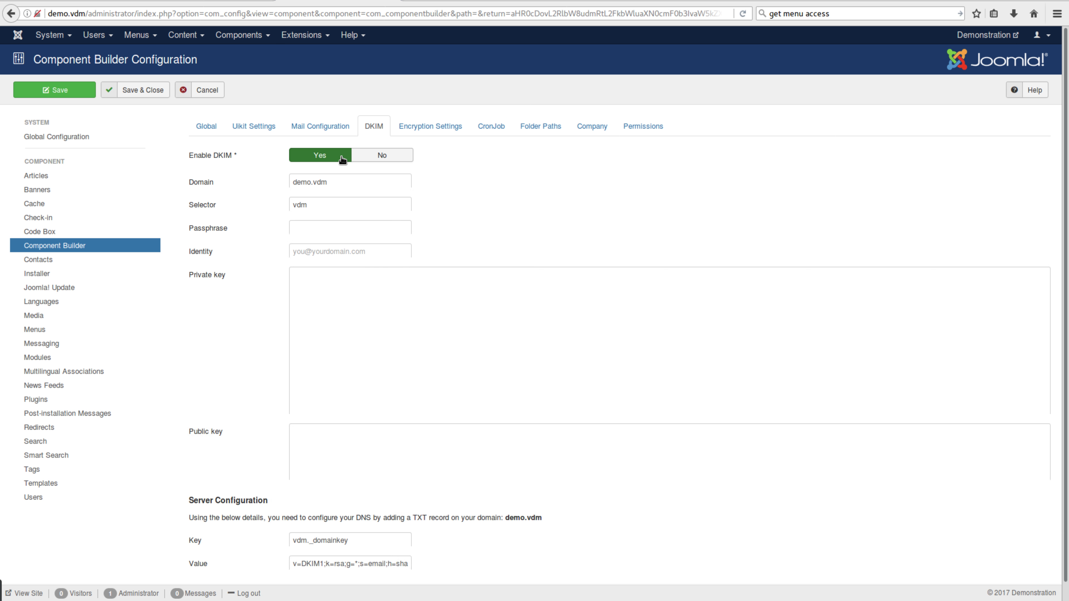
scroll(486, 374, down, 3)
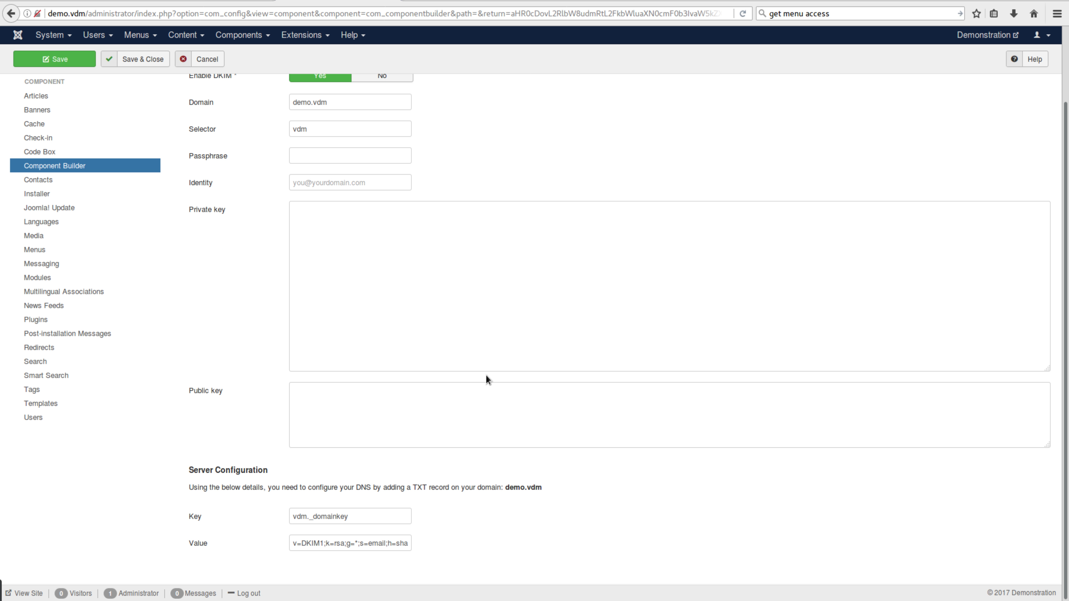
scroll(486, 375, up, 3)
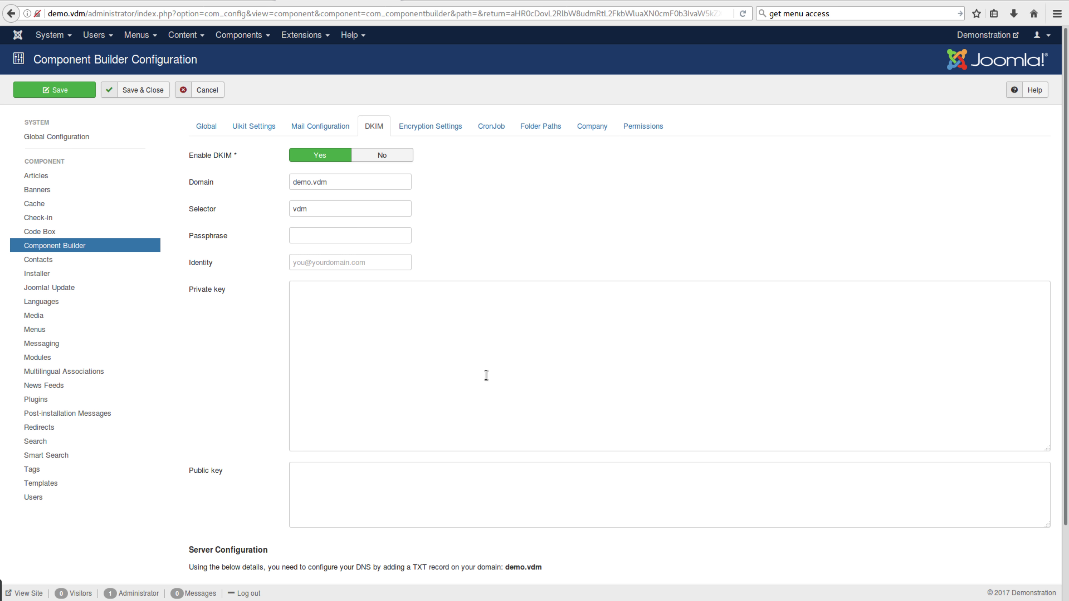
click(387, 159)
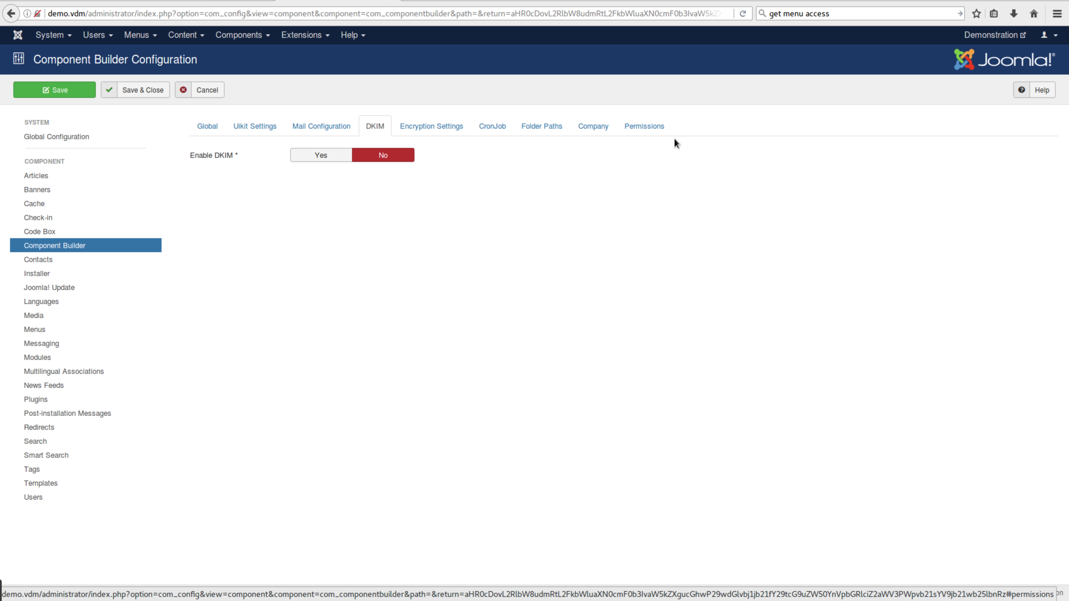
- Review the company details, and revisit the CronJob and global settings of the Component Builder
click(603, 132)
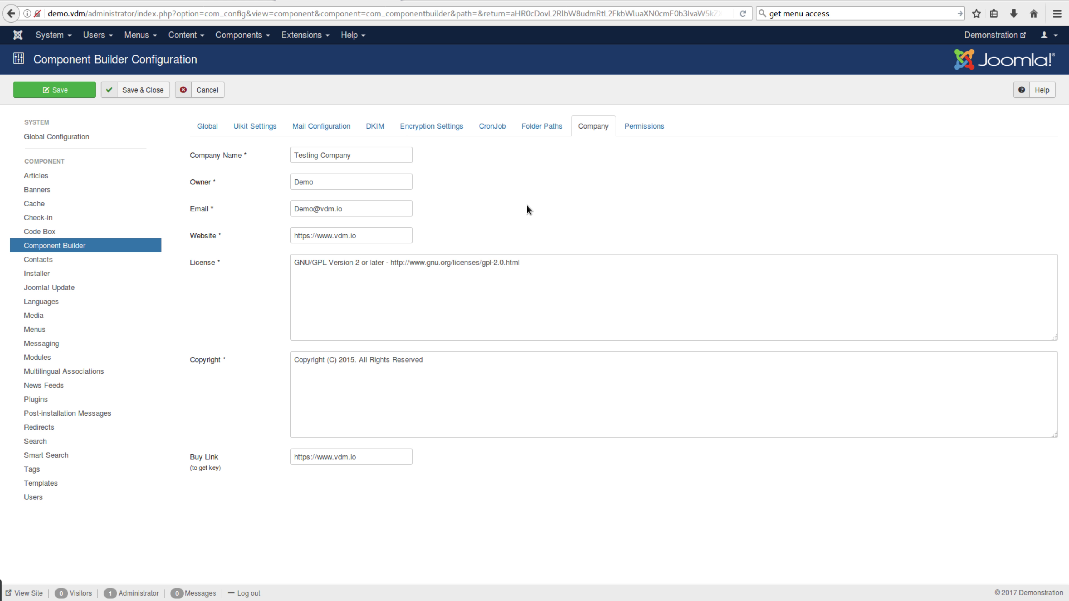
click(496, 128)
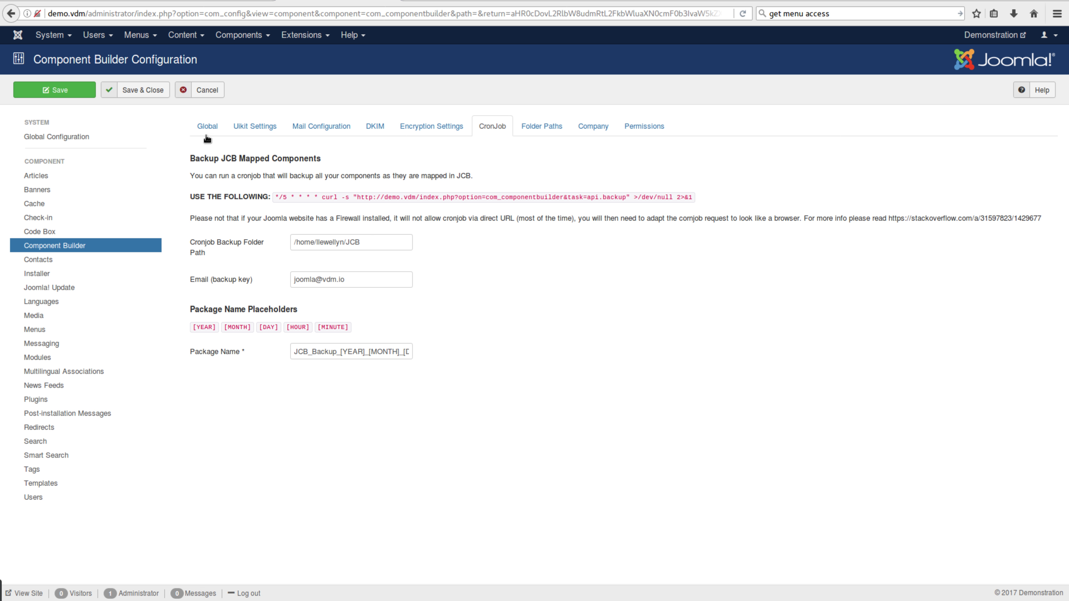
click(207, 126)
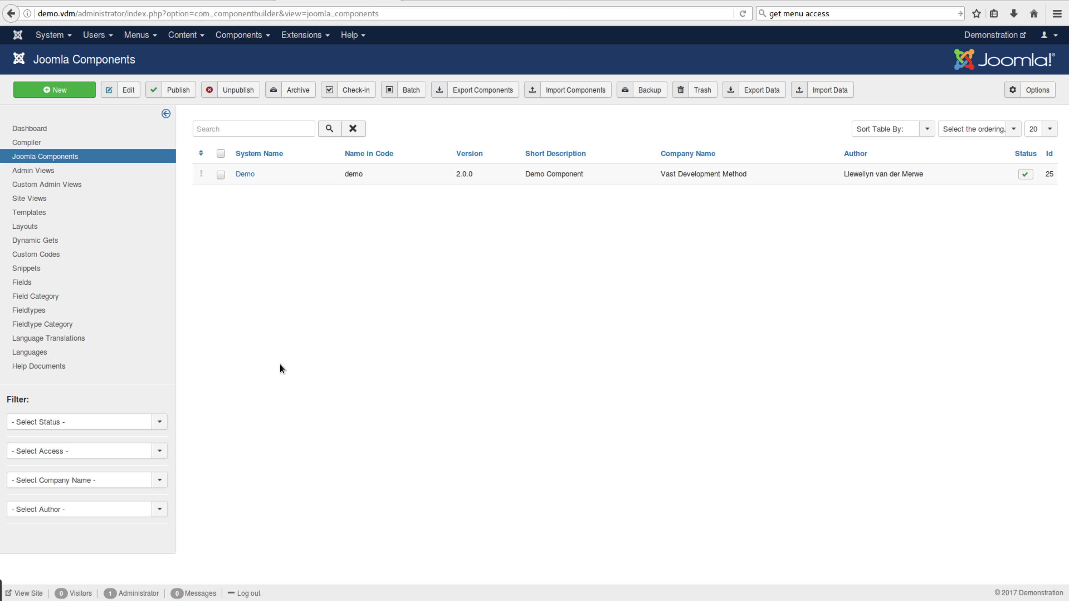
- Open the Demo component's settings and enter the export key in its JCB package export settings
click(245, 174)
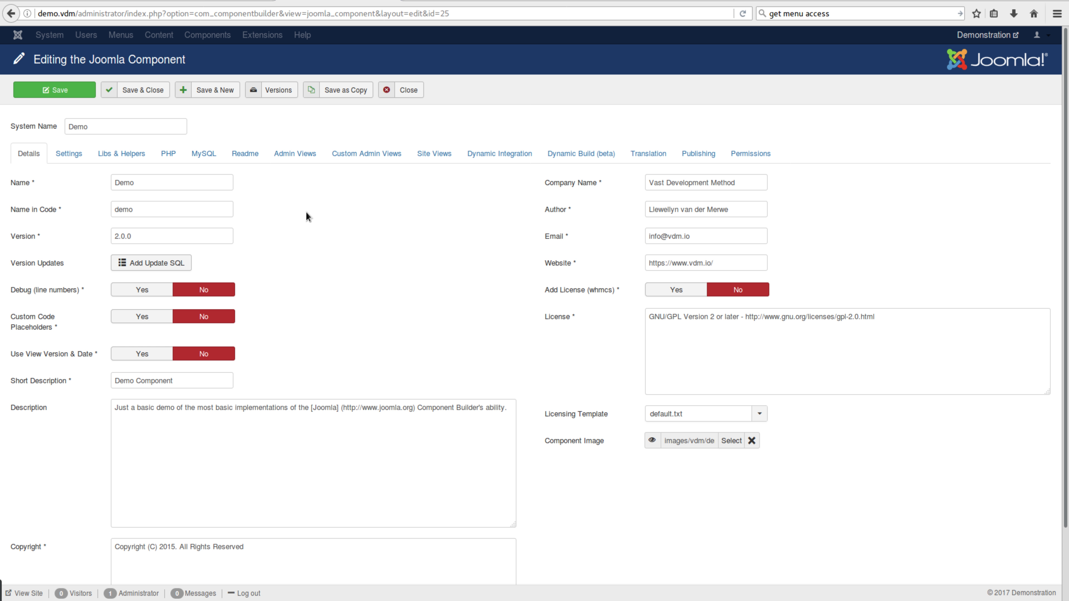
click(78, 159)
scroll(435, 300, down, 5)
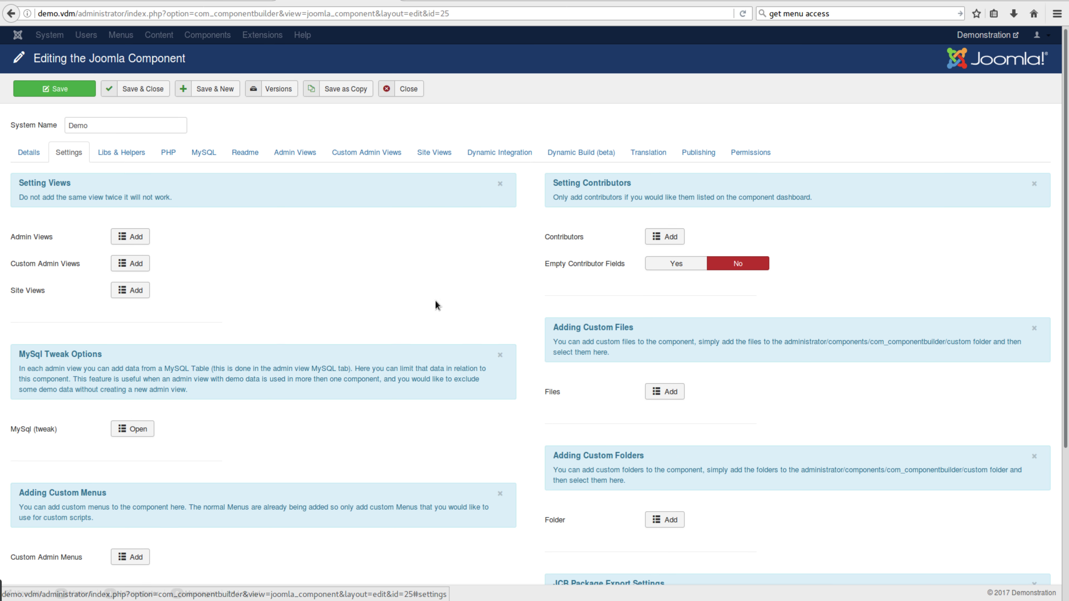
drag(689, 459, 683, 457)
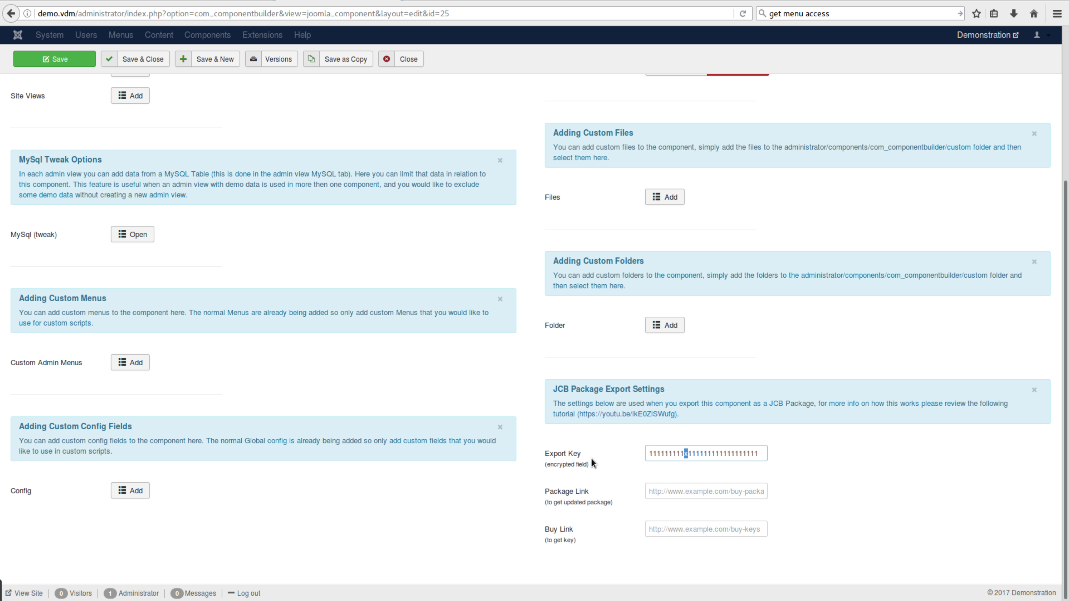
text(1111111111)
click(637, 442)
- Save and close the Demo component, and run a backup from the Joomla Components list
scroll(532, 471, up, 2)
scroll(532, 471, up, 2)
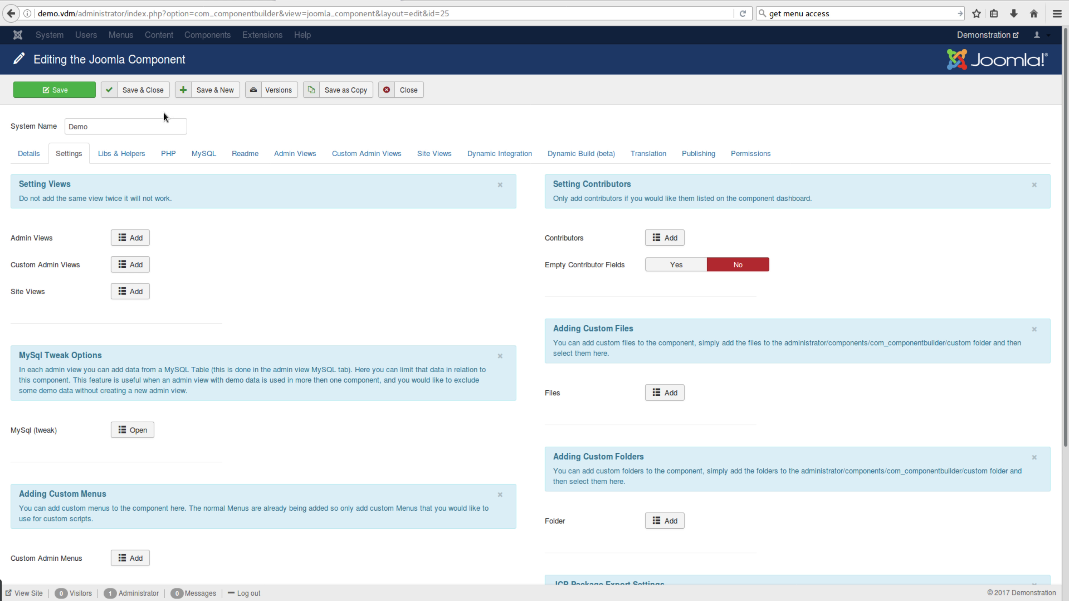
click(156, 95)
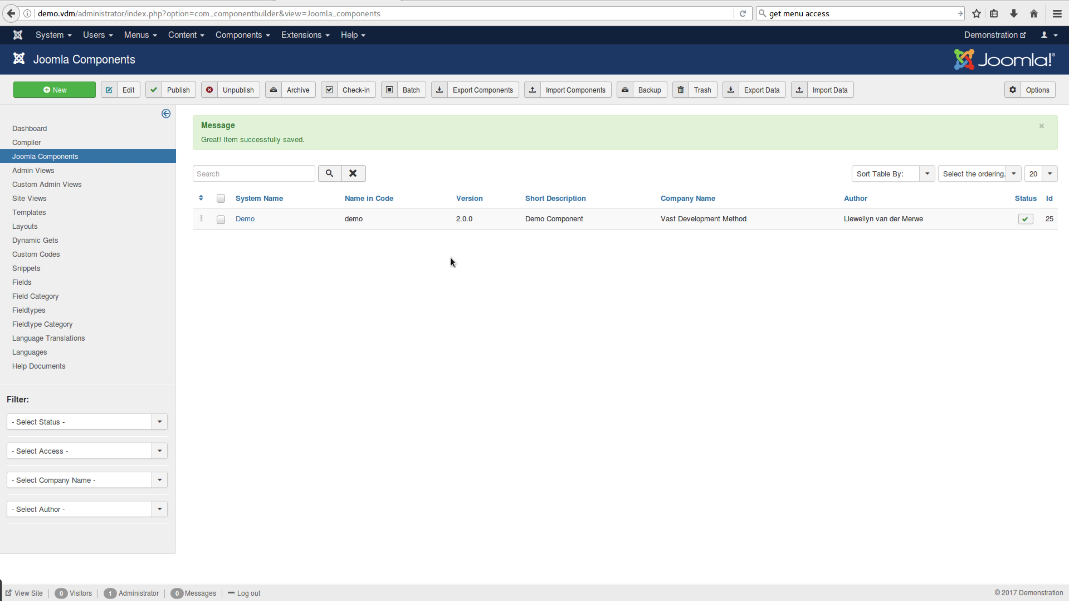
click(651, 96)
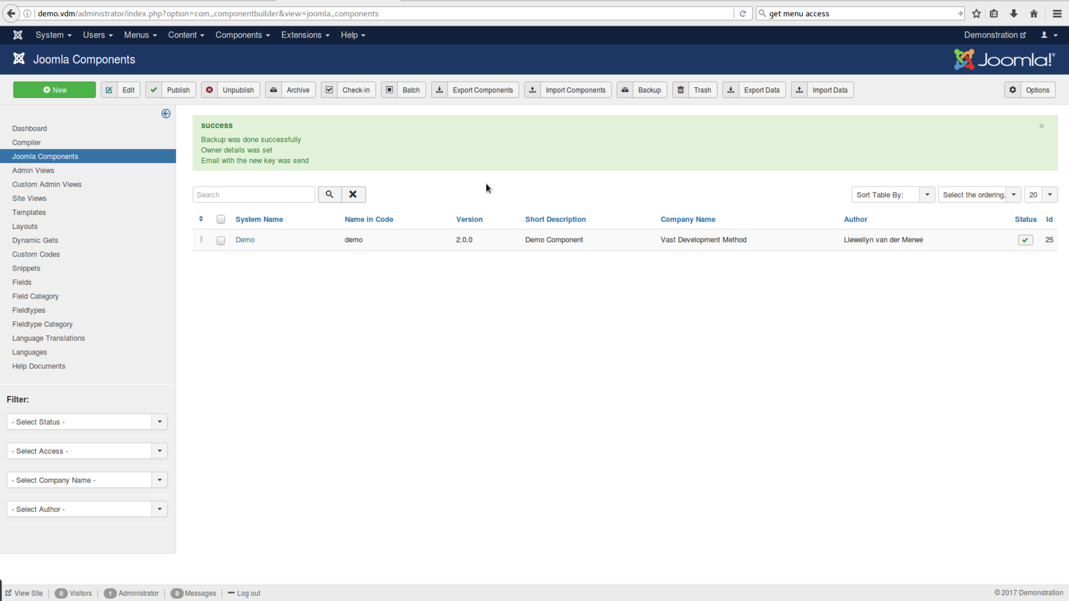
- Review the backup, owner details and key email messages on the Joomla Components page
drag(201, 141, 306, 145)
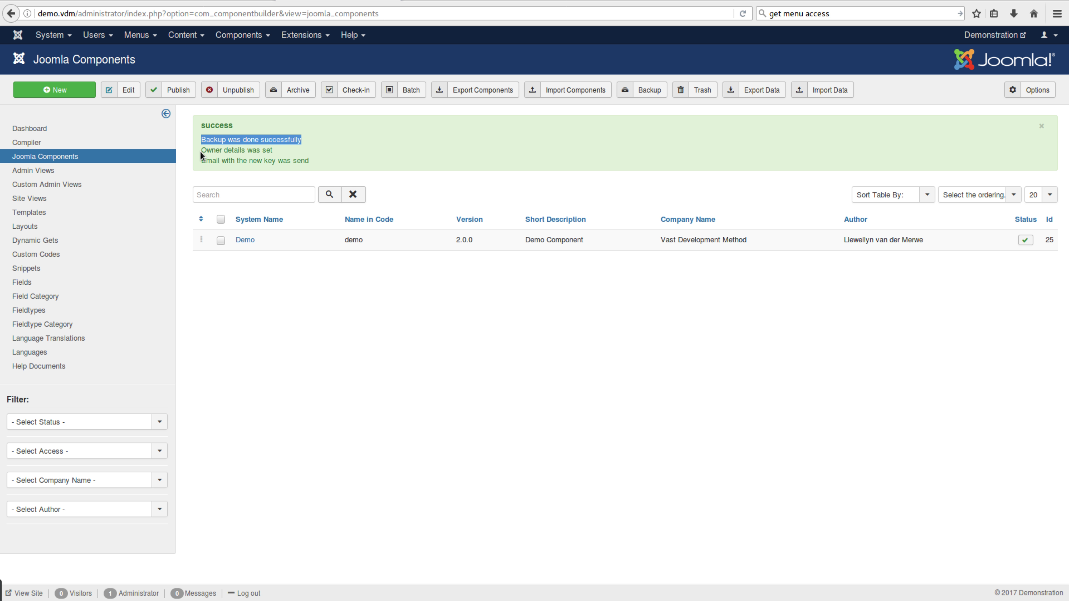
drag(200, 151, 276, 152)
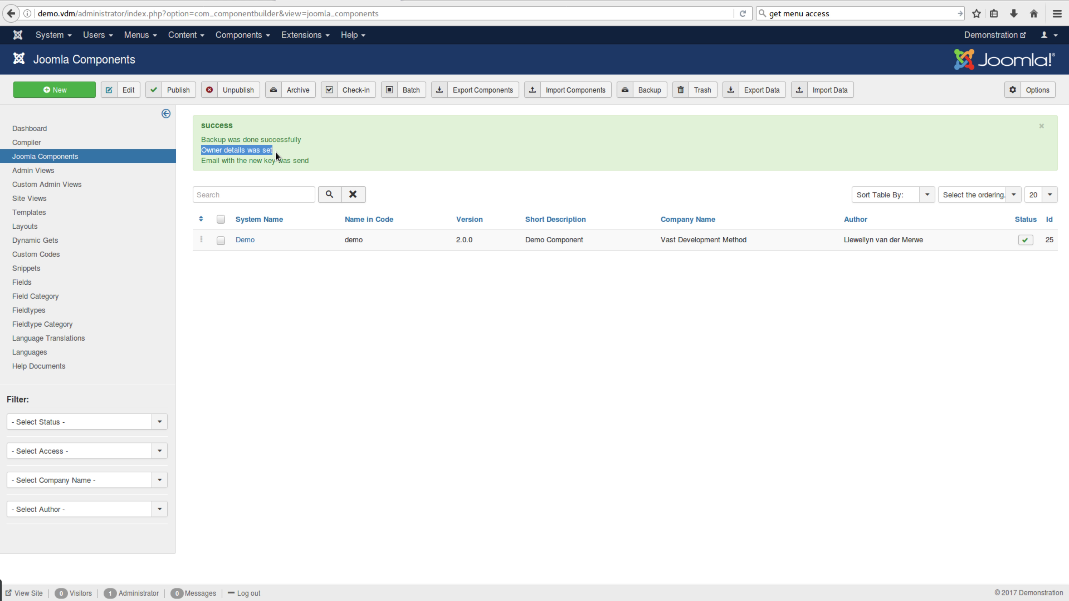
click(276, 152)
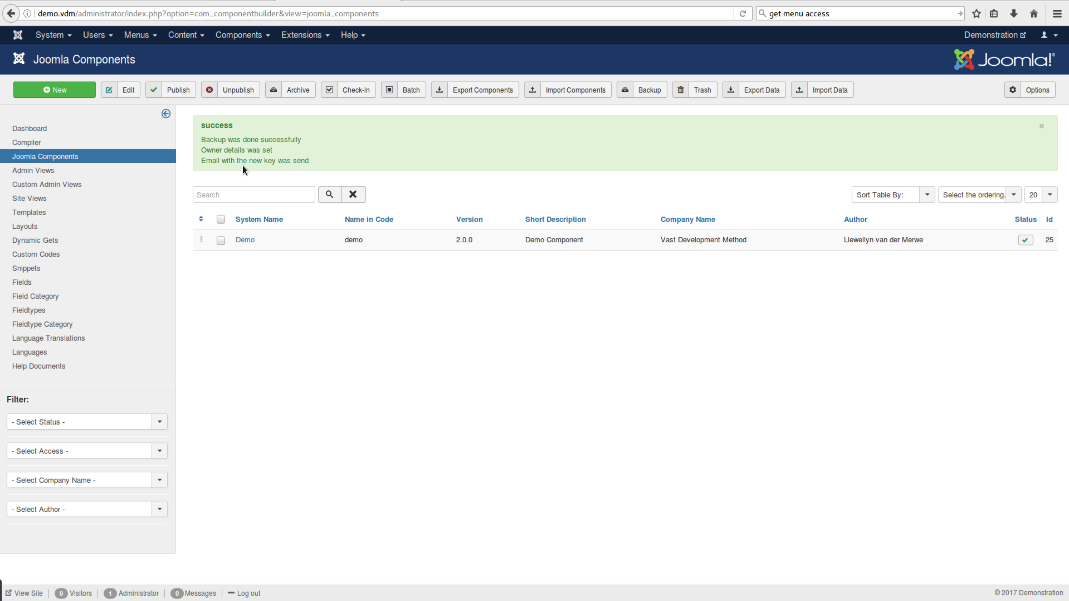
drag(309, 161, 204, 161)
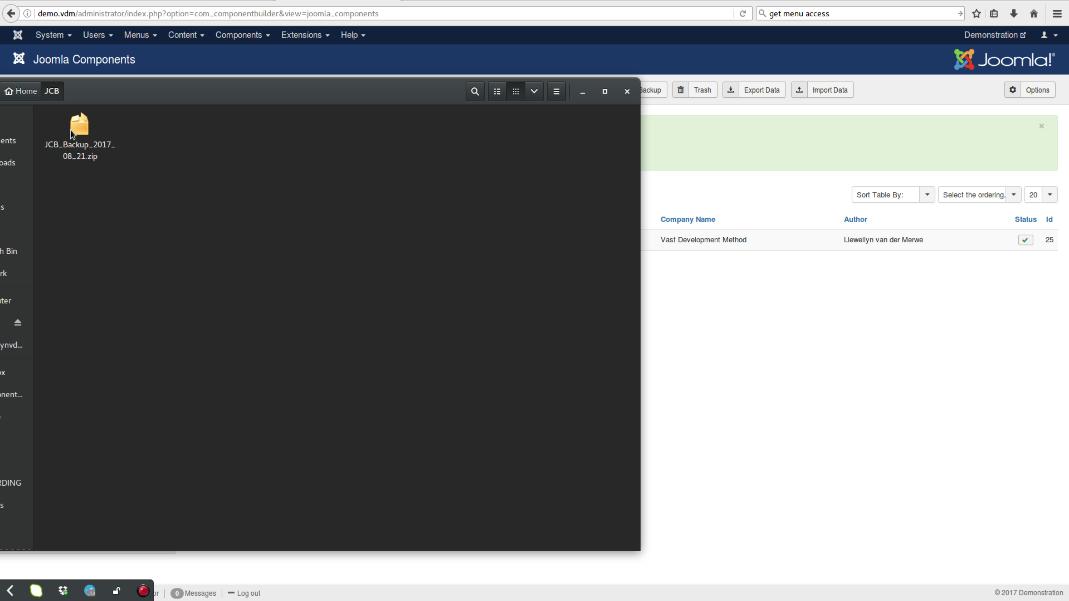
- Inspect the contents of JCB_Backup_2017_08_21.zip in the JCB folder, and copy the package key from the backup key email
click(95, 158)
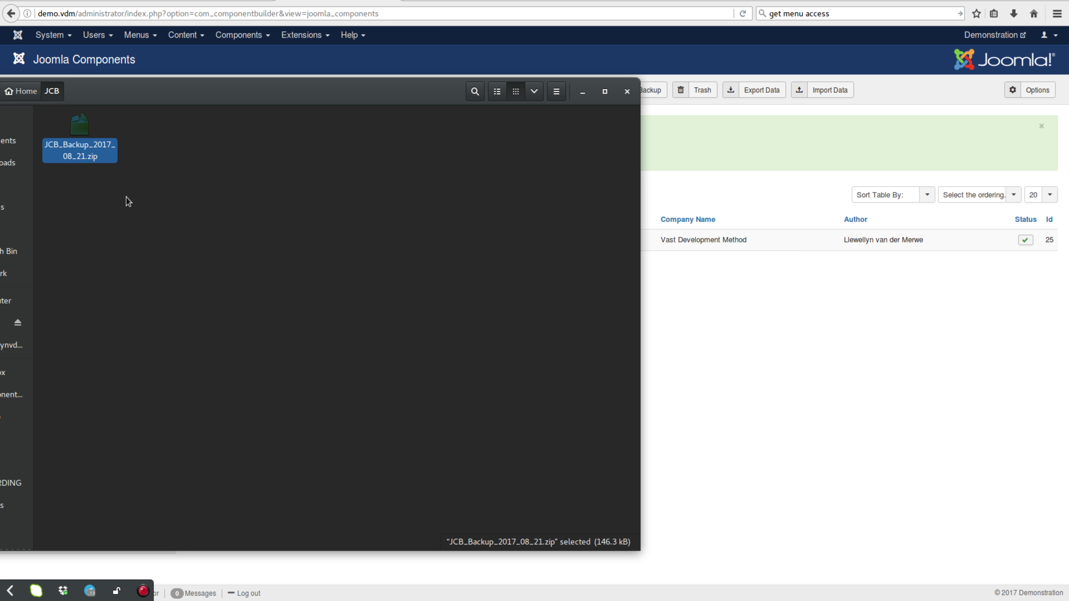
double_click(81, 129)
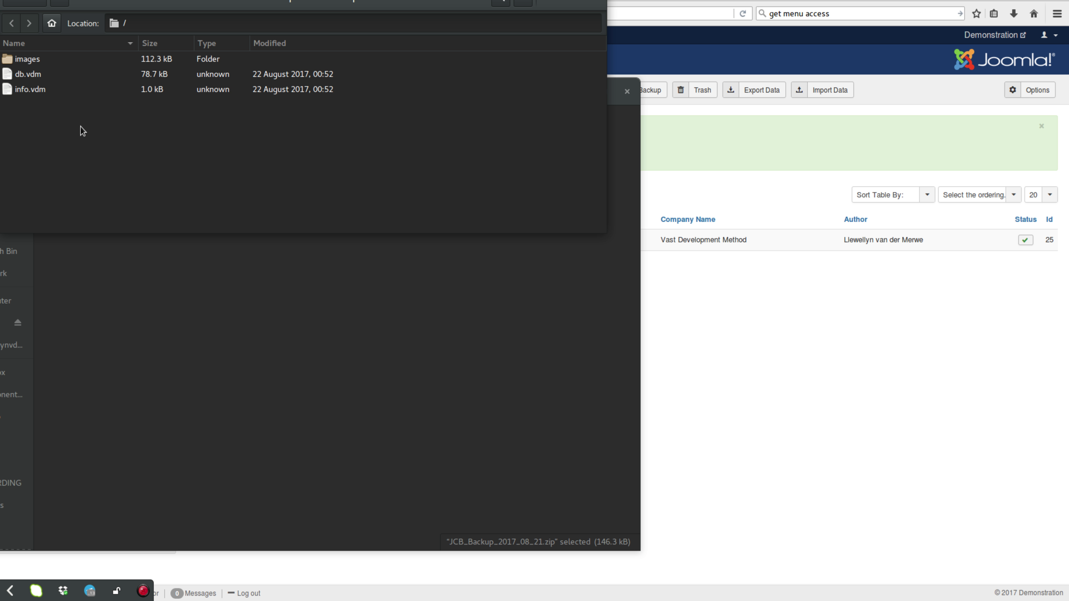
drag(162, 3, 270, 123)
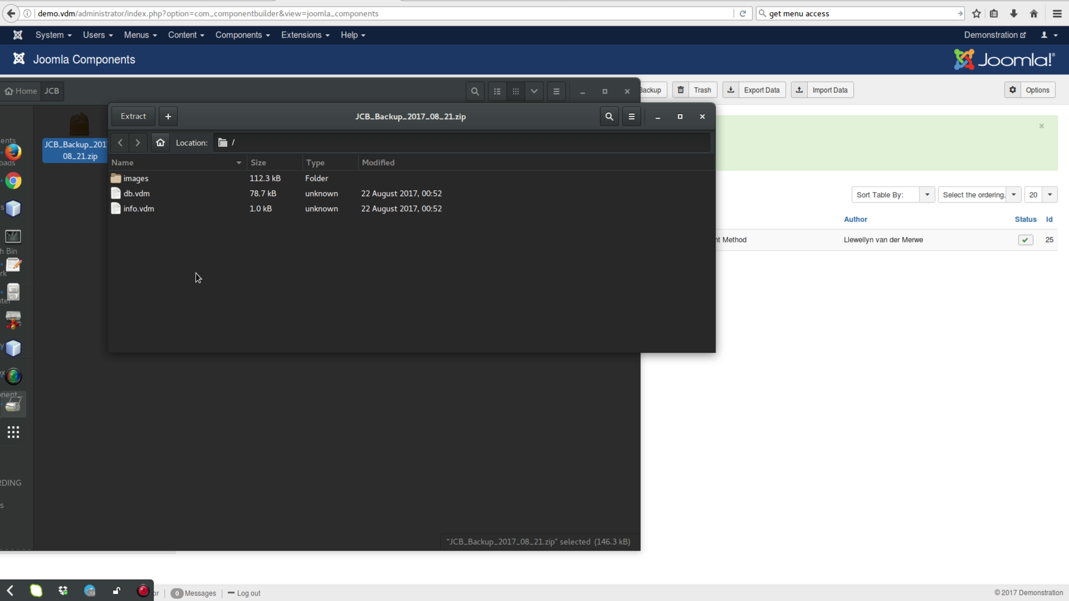
click(702, 116)
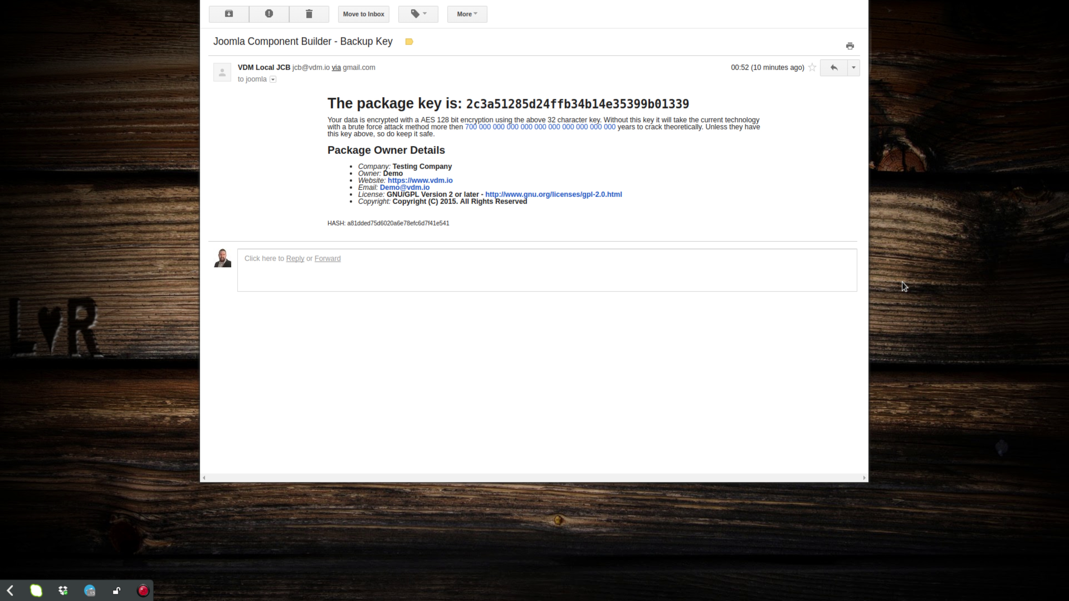
drag(469, 104, 687, 105)
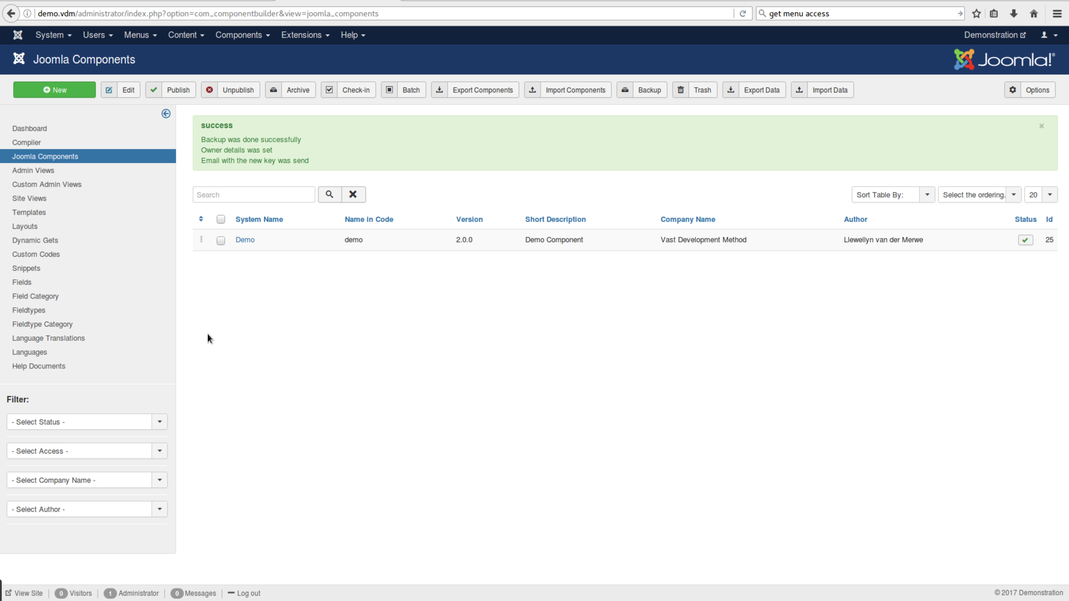
- Trash the Demo component, filter the list by Trashed status, and permanently delete the component by emptying the trash
click(221, 242)
click(699, 96)
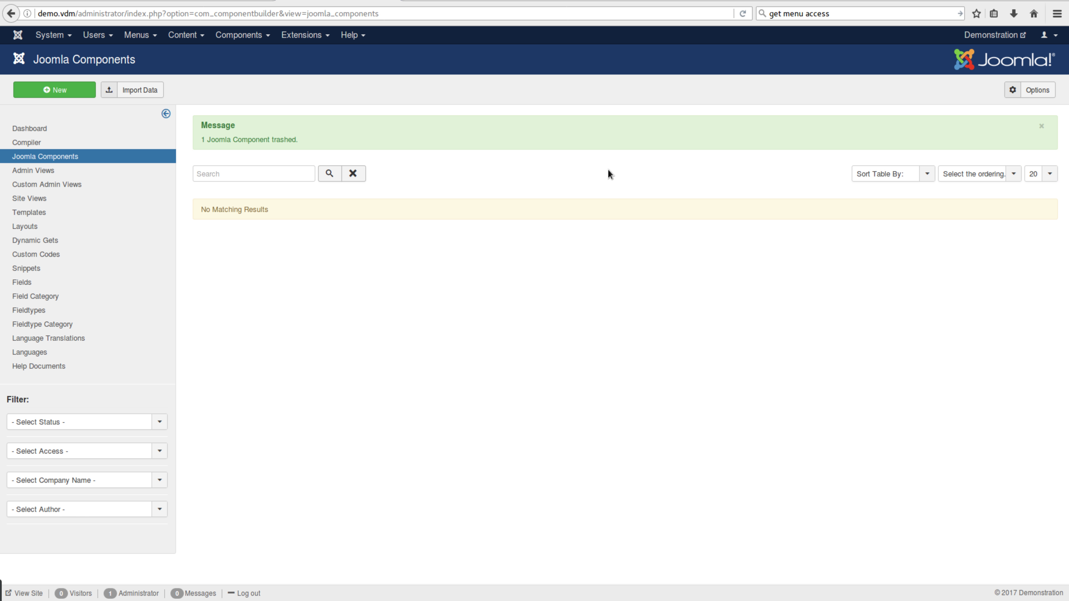
click(105, 427)
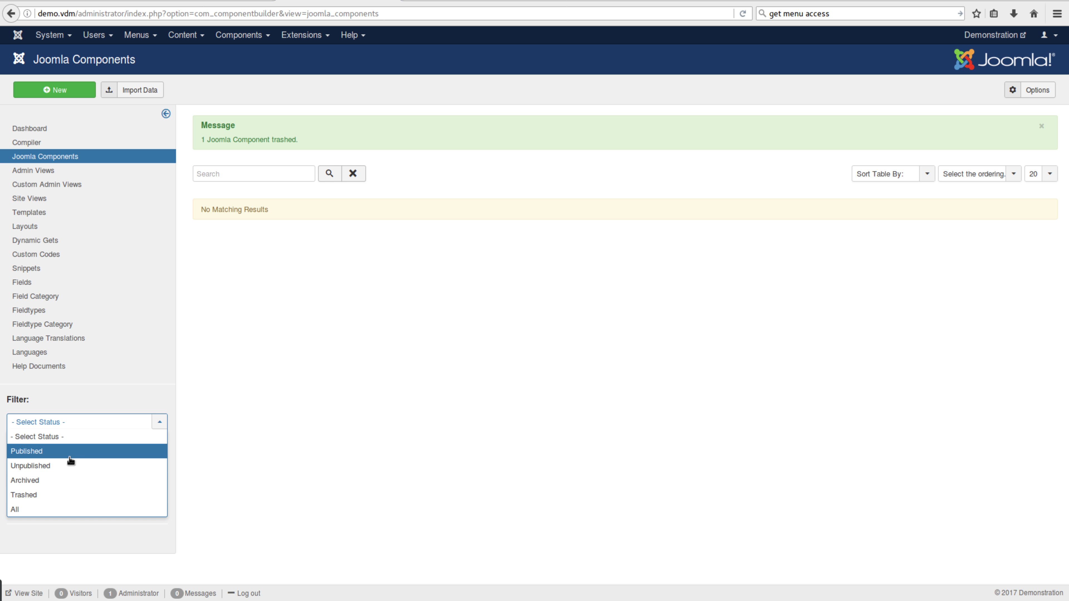
click(47, 495)
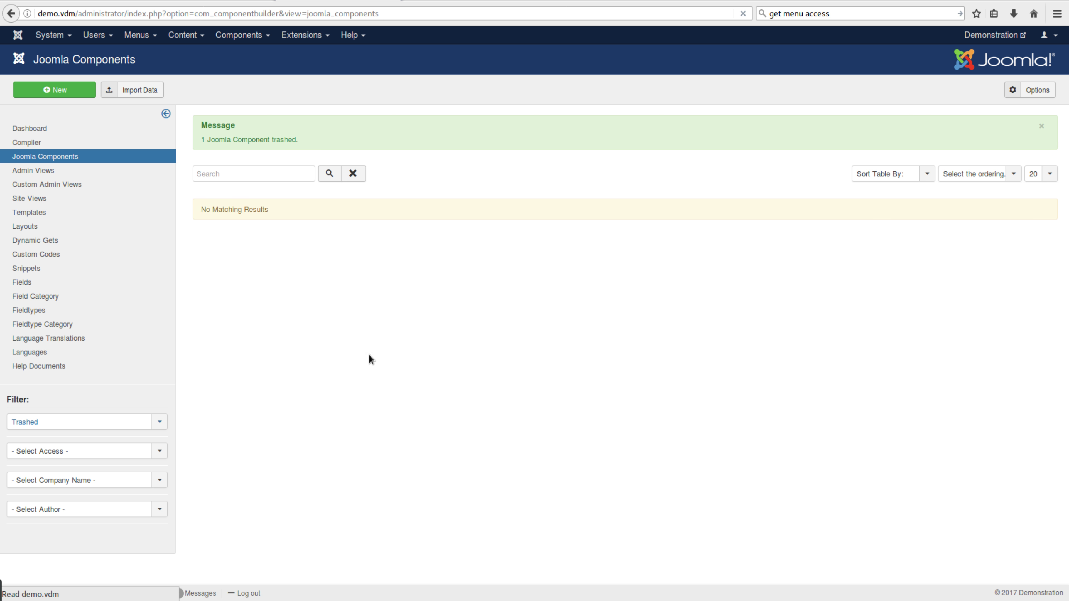
click(221, 154)
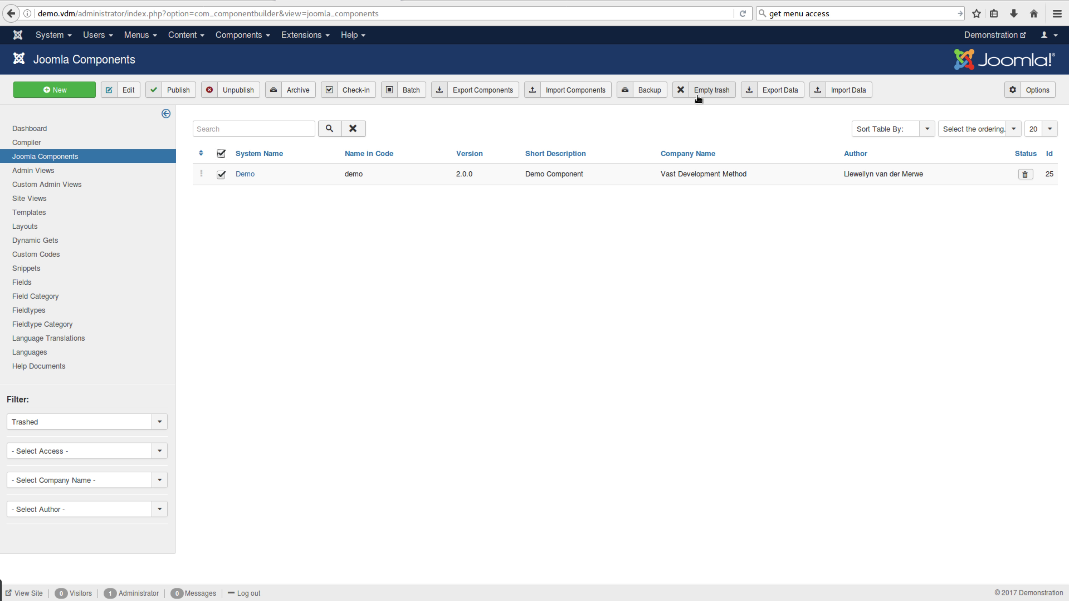
click(707, 103)
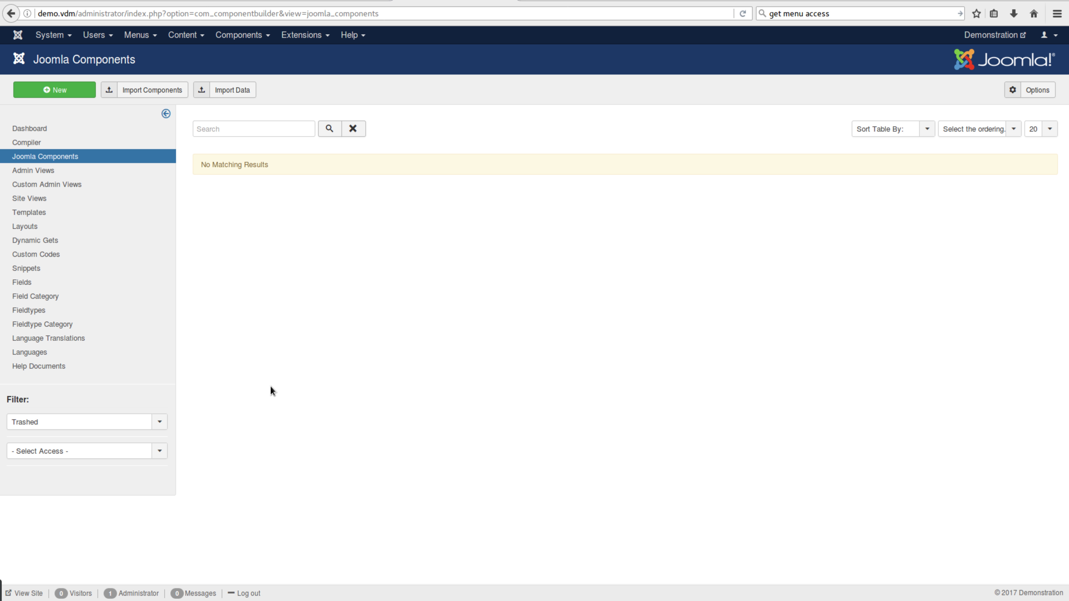
- Start a component import and fetch JCB_Backup_2017_08_21.zip from its directory path
click(151, 90)
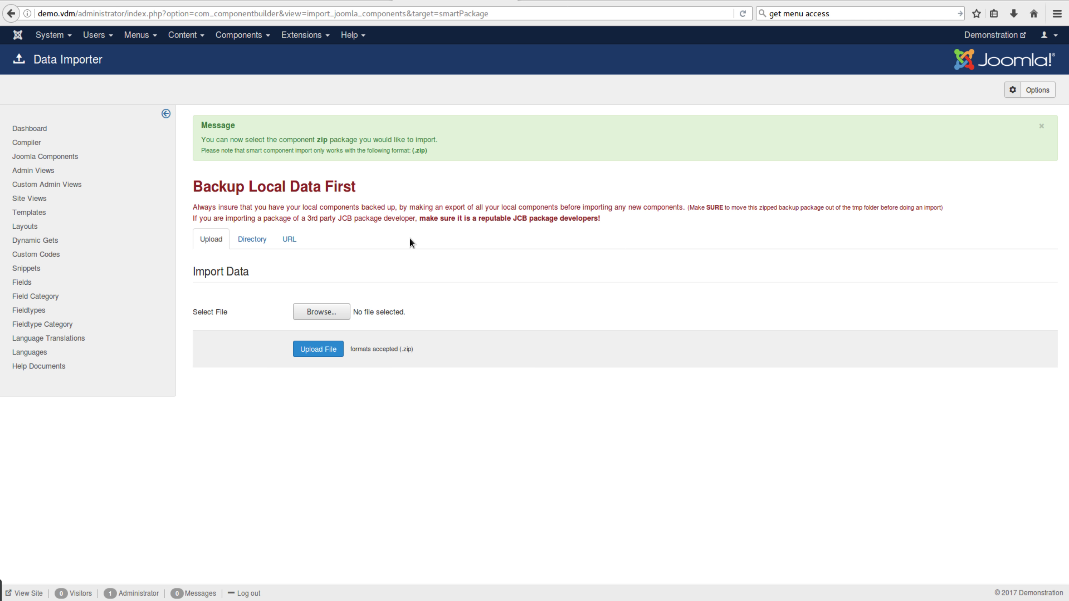
click(256, 247)
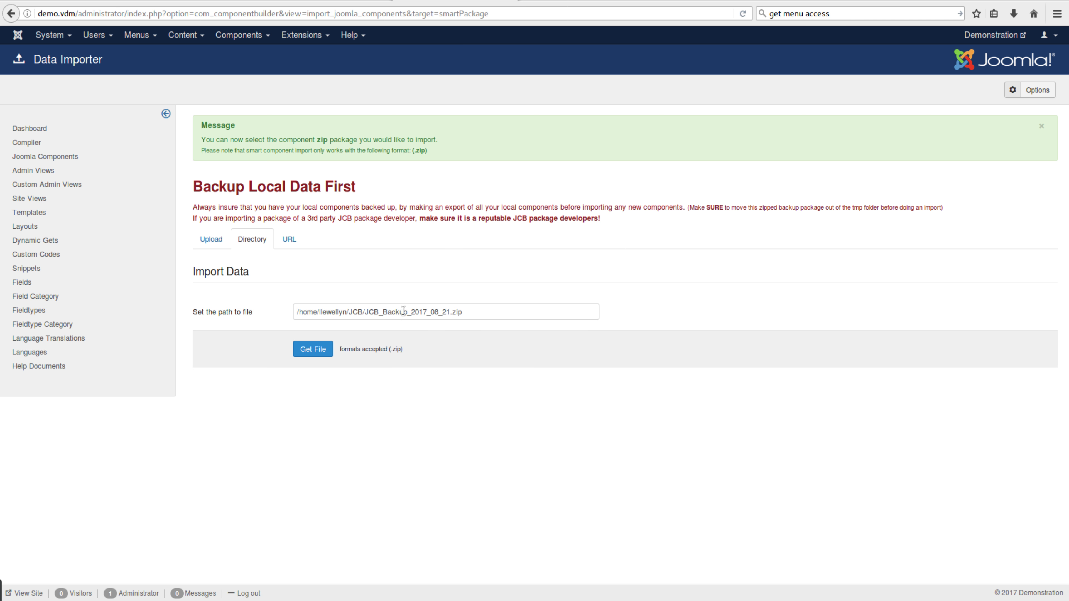
click(312, 349)
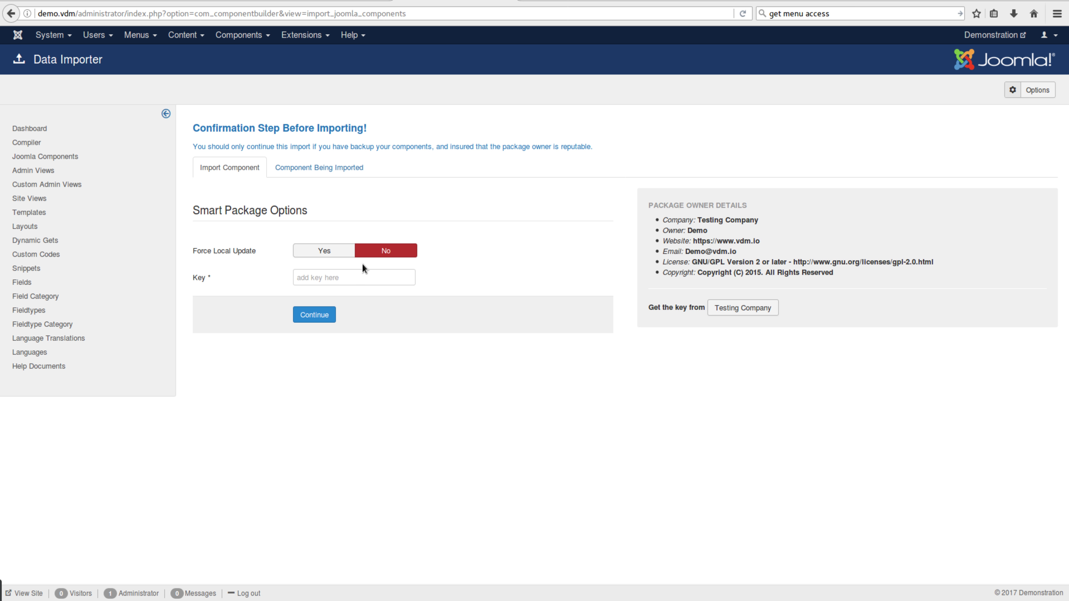
- Enter the package key in the Smart Package Options, and toggle Force Local Update on and off again
click(336, 253)
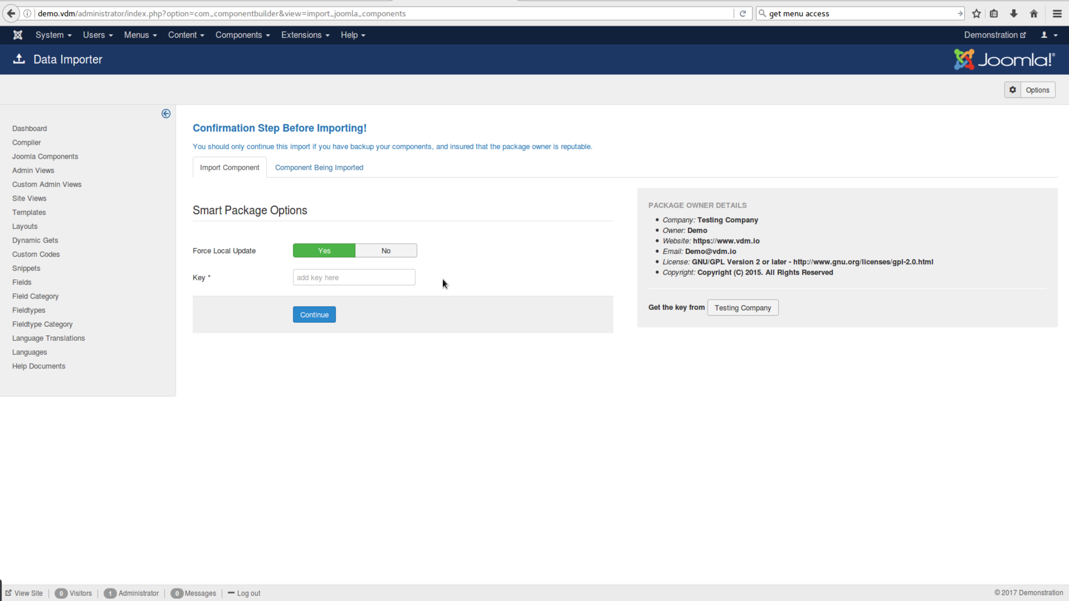
key(ctrl+v)
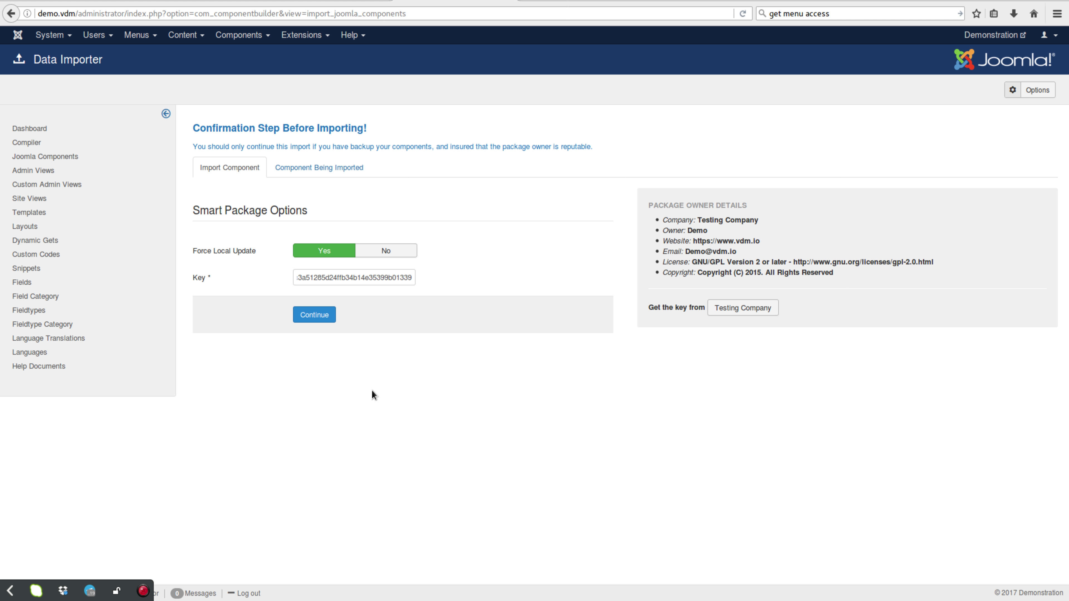
click(325, 317)
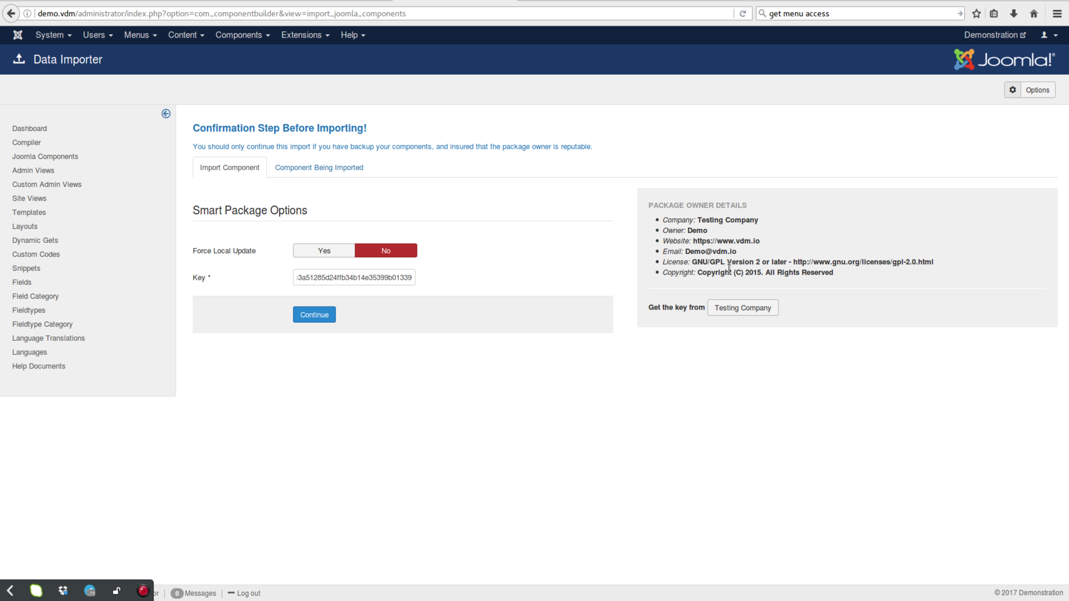
- Review the details of the component being imported, and run the import with Force Local Update set to Yes
click(325, 175)
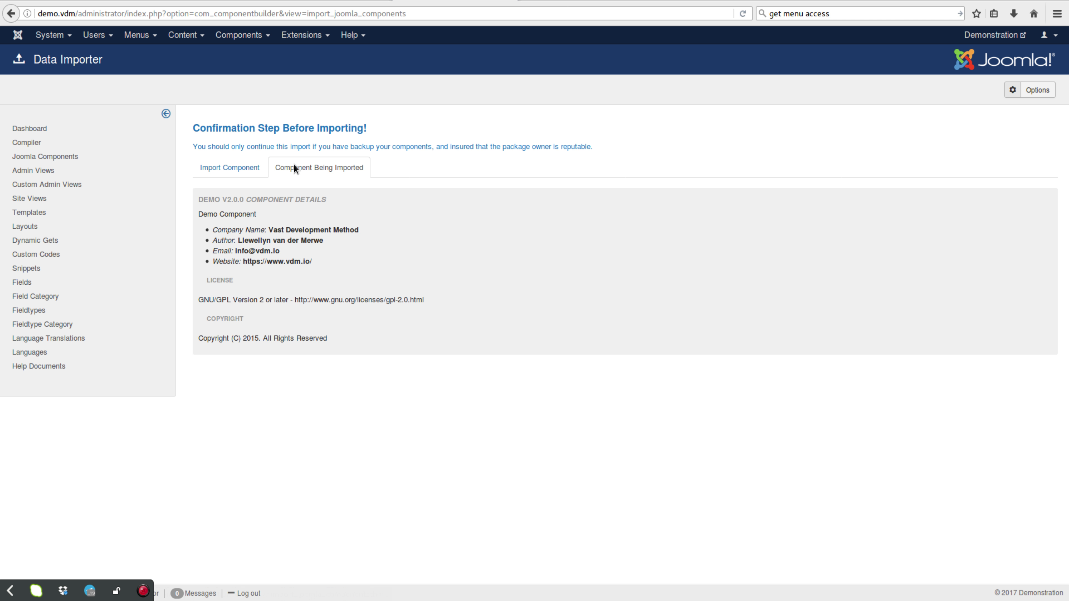
click(244, 170)
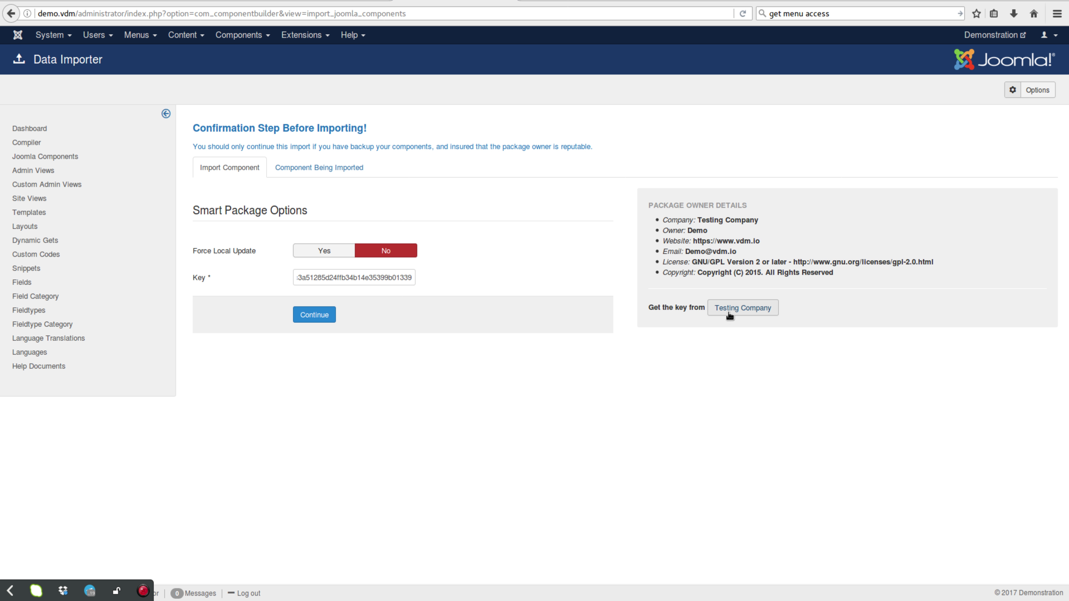
click(310, 255)
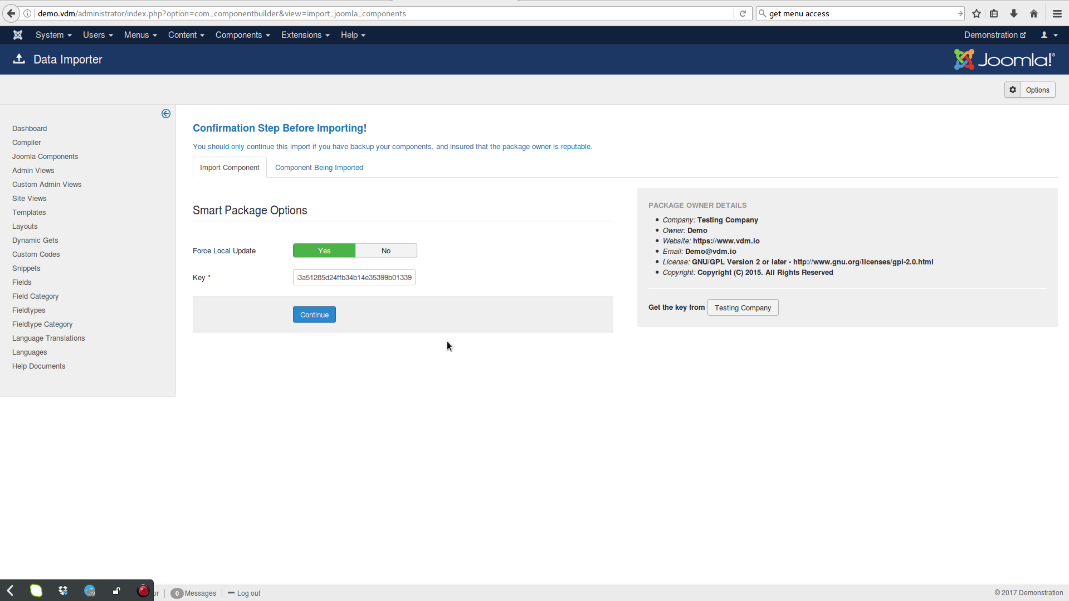
click(323, 319)
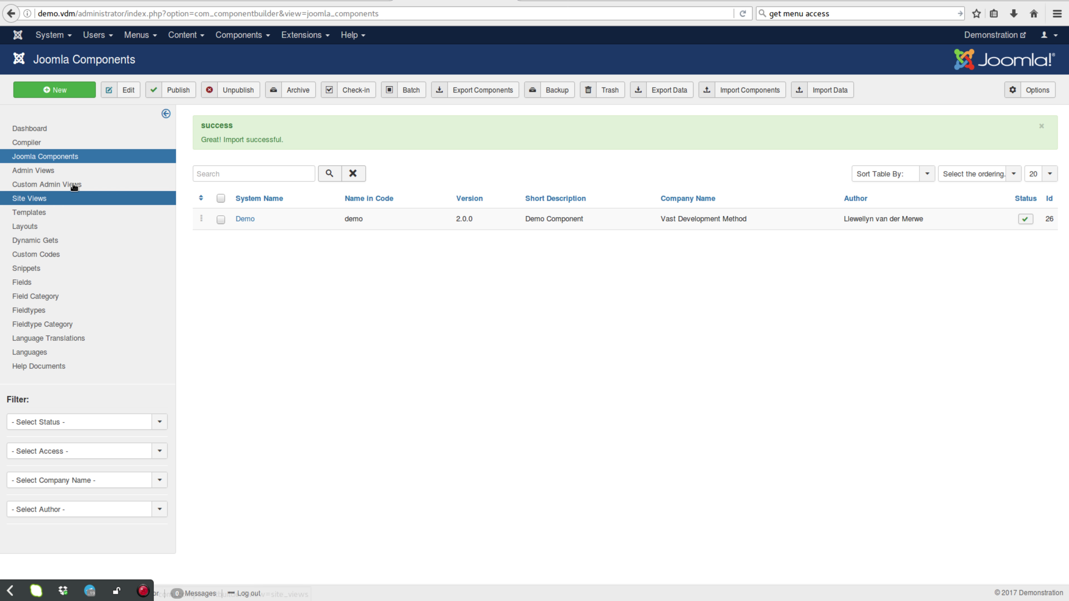
- Compile the Demo component and install the compiled package on this Joomla website
click(30, 142)
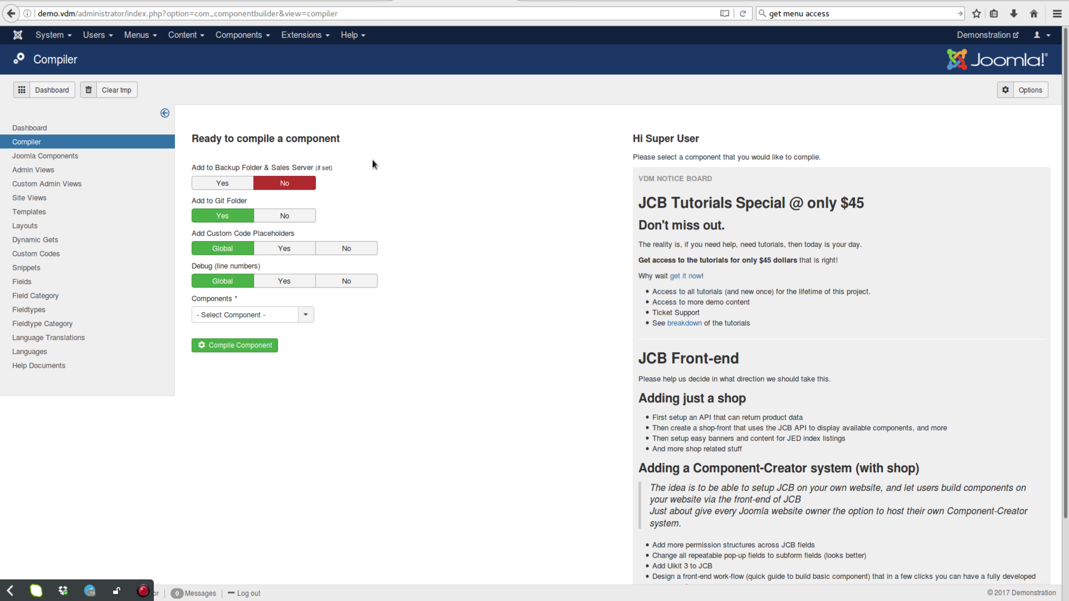
click(273, 319)
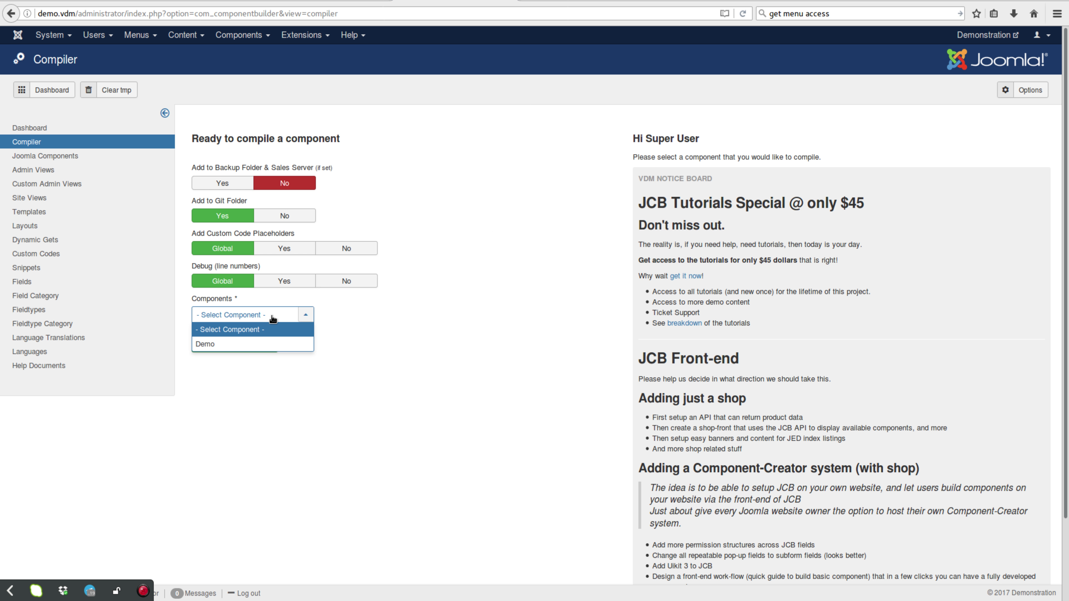
click(253, 344)
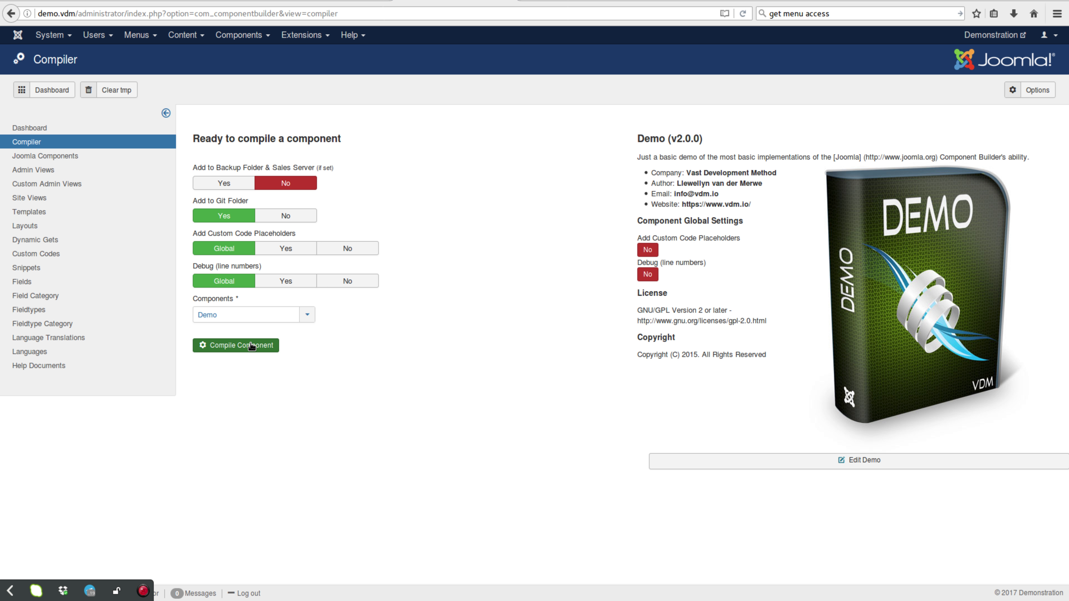
click(251, 346)
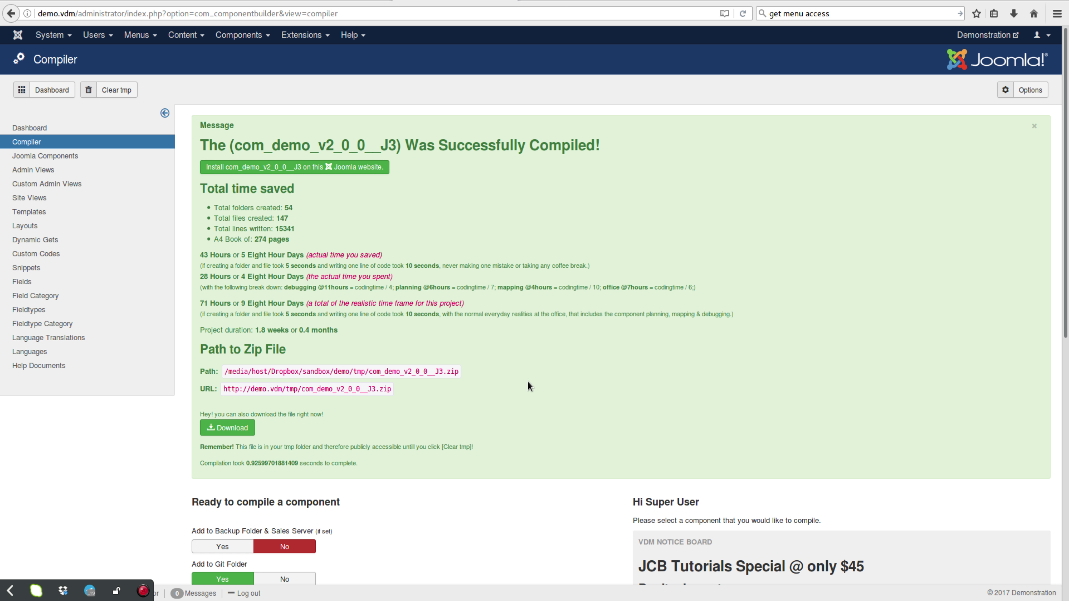
click(268, 168)
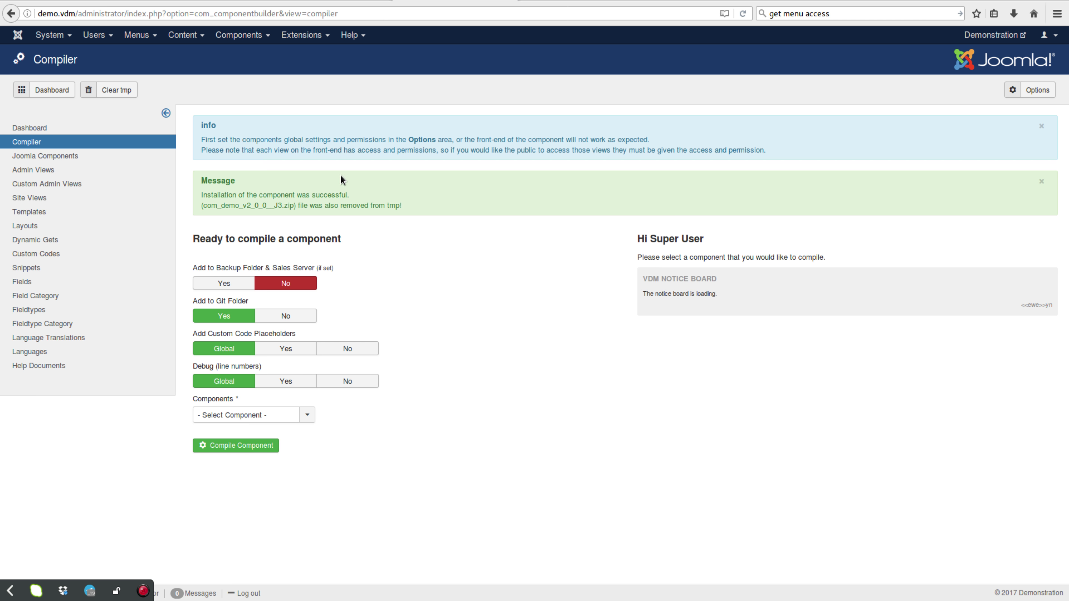
- Open the installed Demo component, view a new Look's details and Add More fields, and cancel the form
click(242, 35)
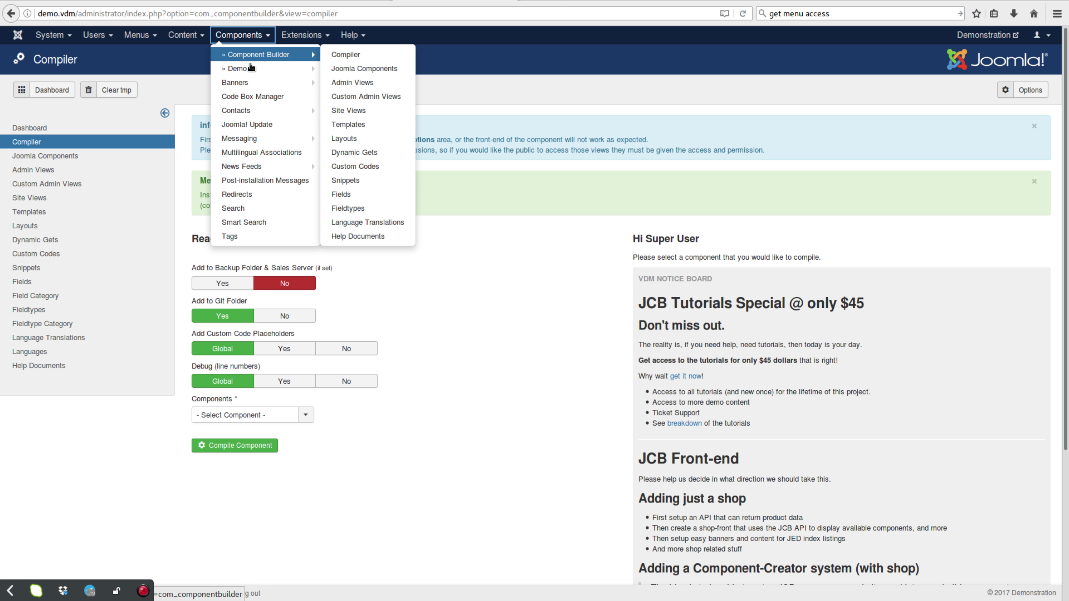
click(237, 68)
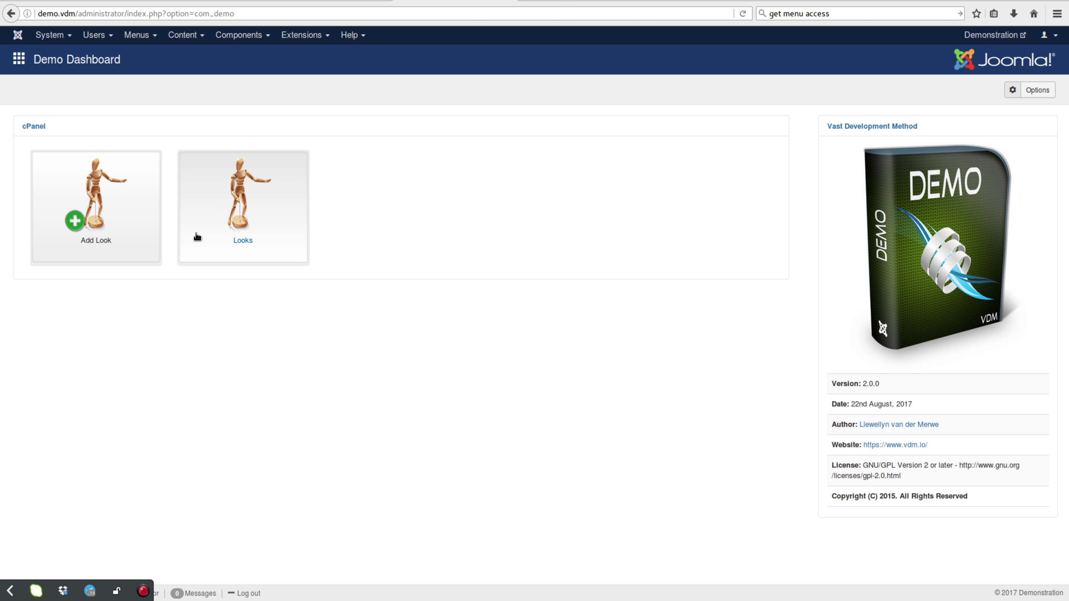
click(123, 223)
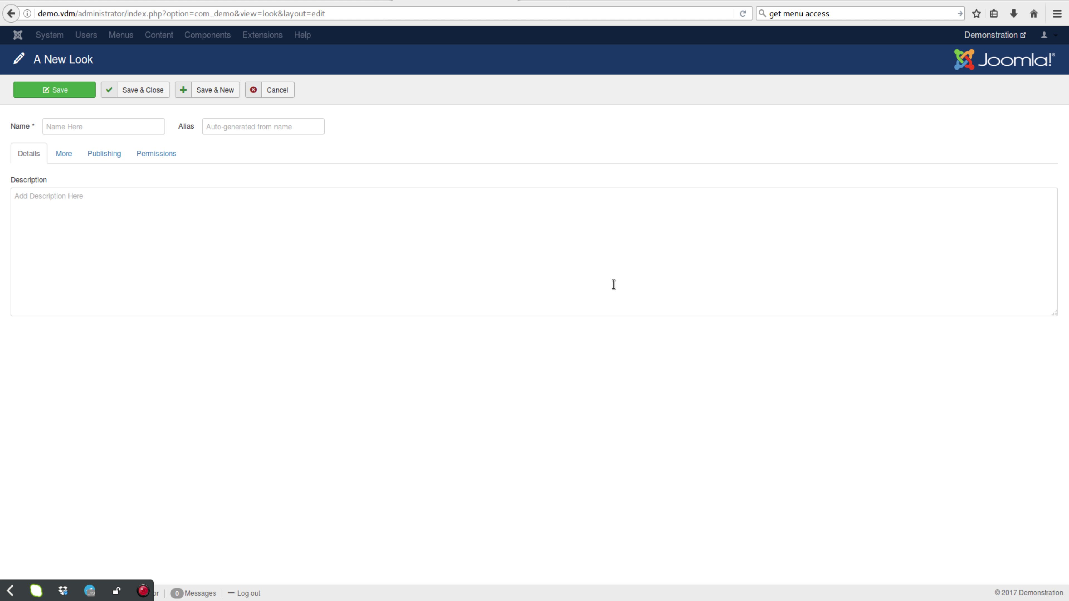
click(64, 154)
click(143, 184)
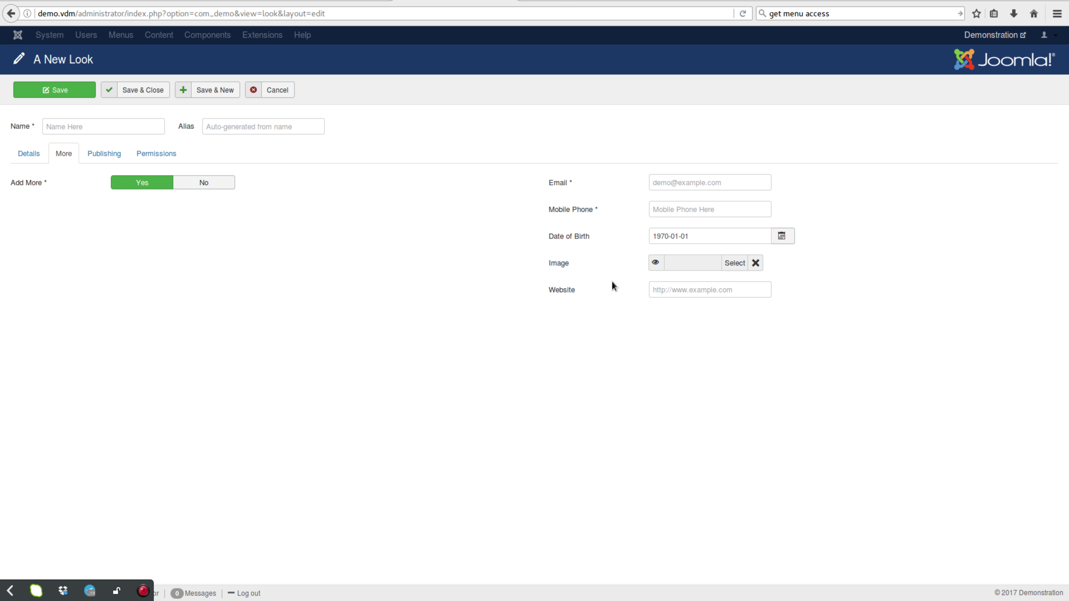
click(43, 150)
click(265, 90)
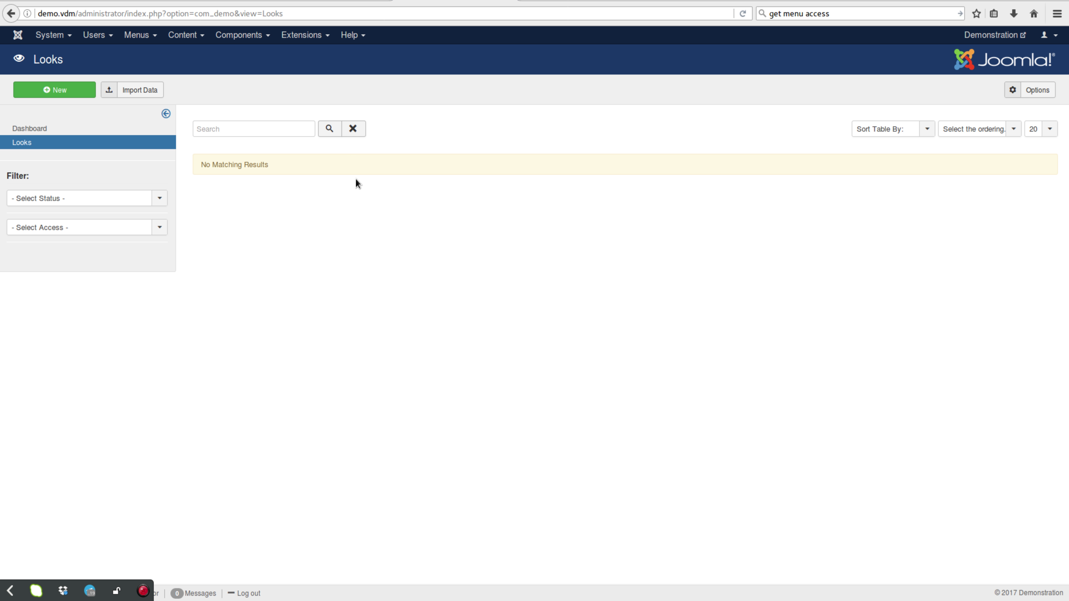